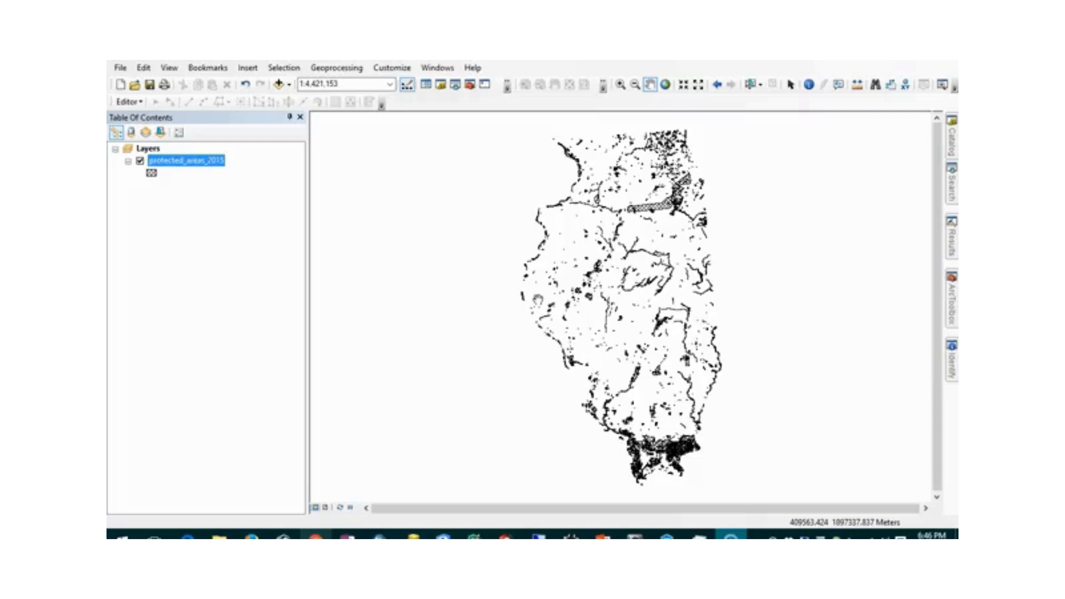
- Zoom the map to 1:250,000 and pan to center the hatched protected_areas_2015 parcels
scroll(583, 295, "up", 10)
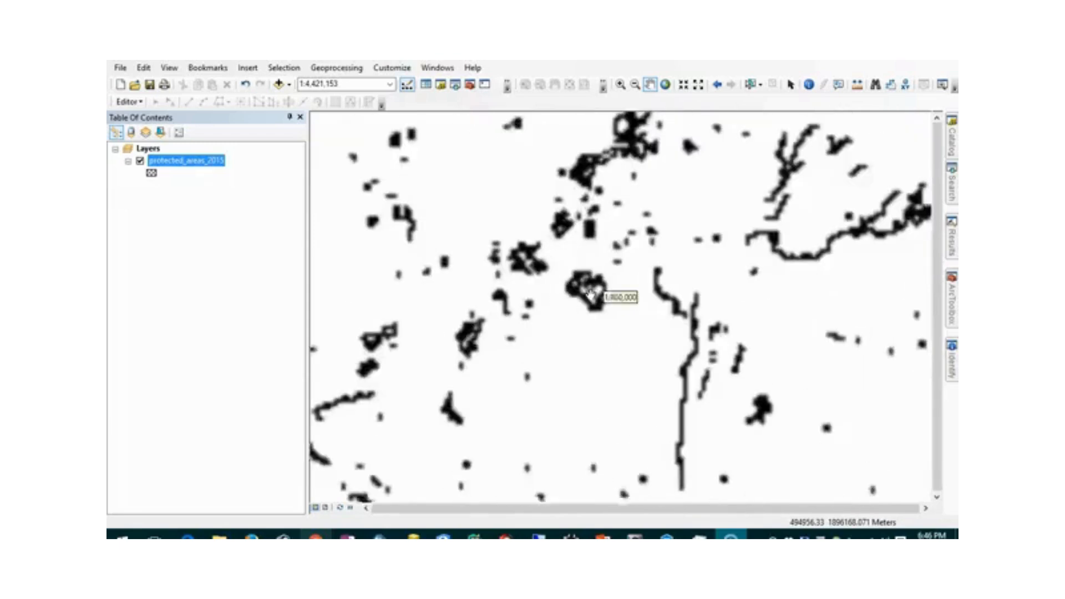
scroll(582, 295, "up", 2)
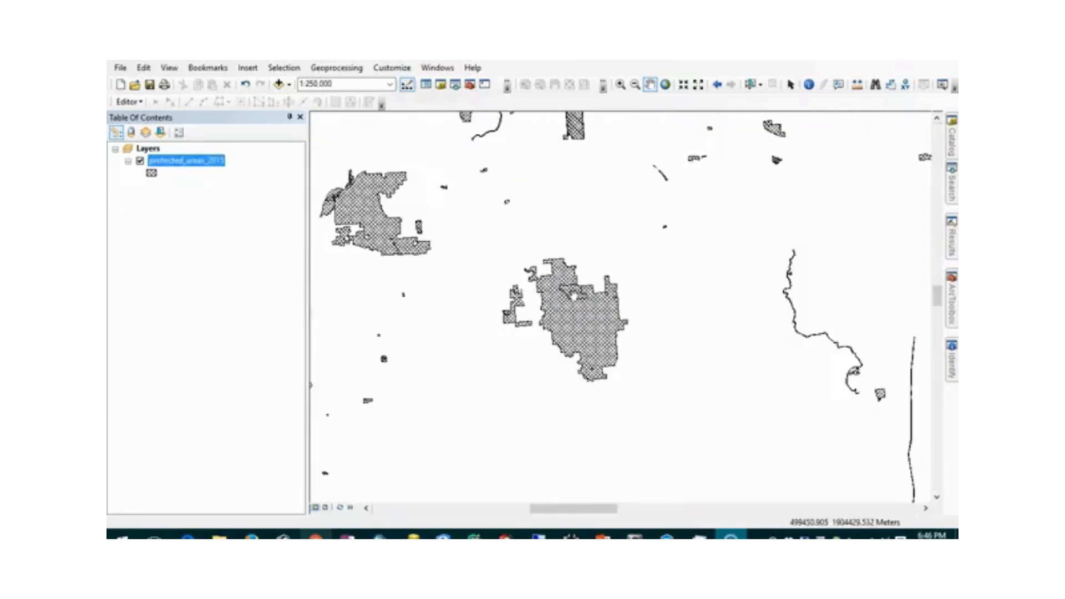
left_click_drag(587, 212, 730, 357)
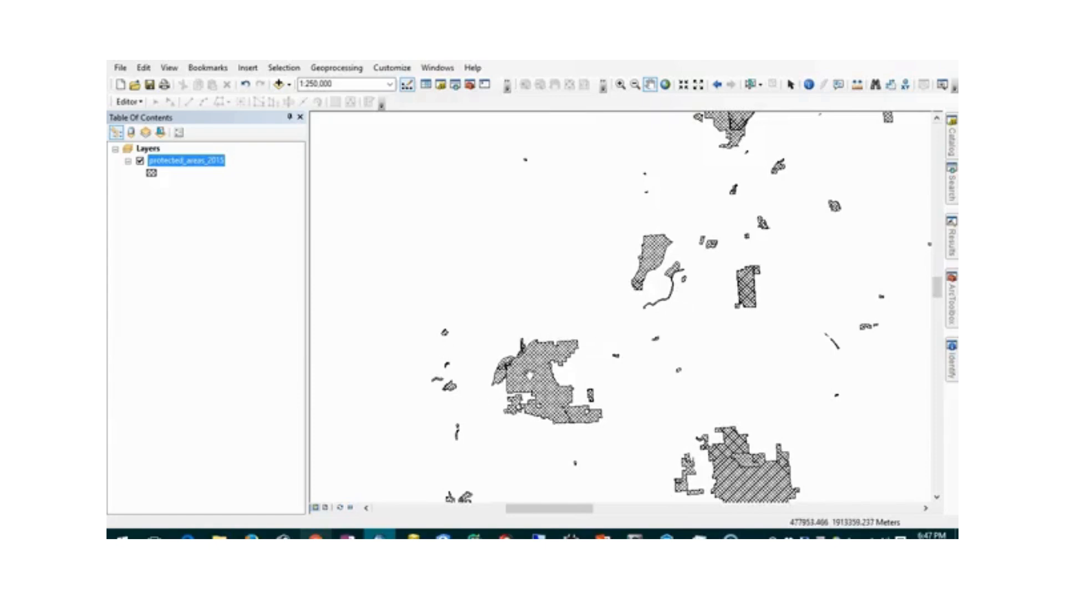
- Identify the large hatched parcel and pin the Identify results panel open
right_click(530, 376)
left_click(577, 286)
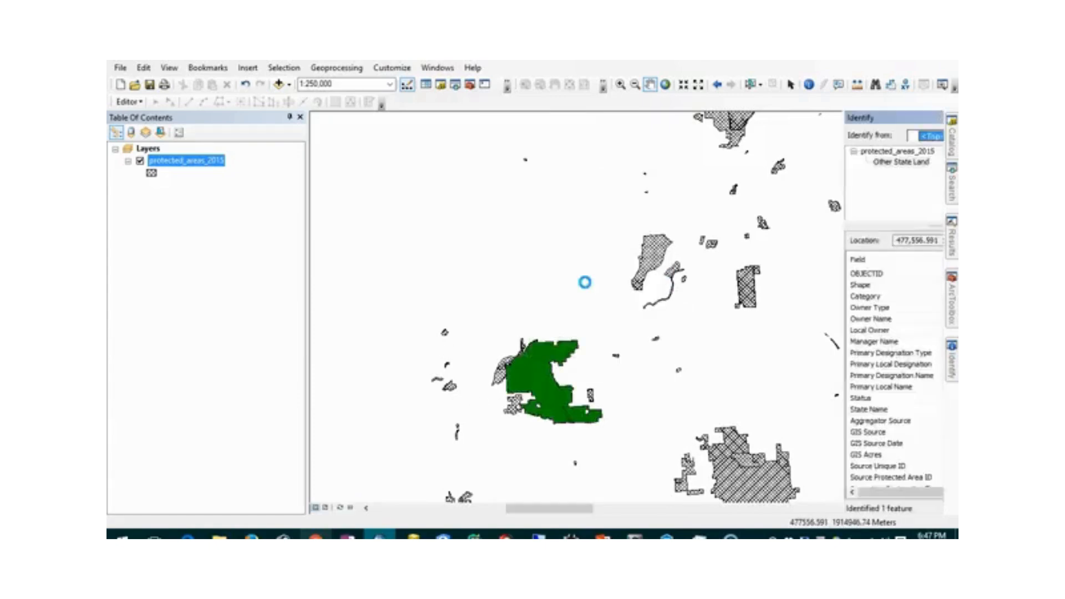
left_click(927, 117)
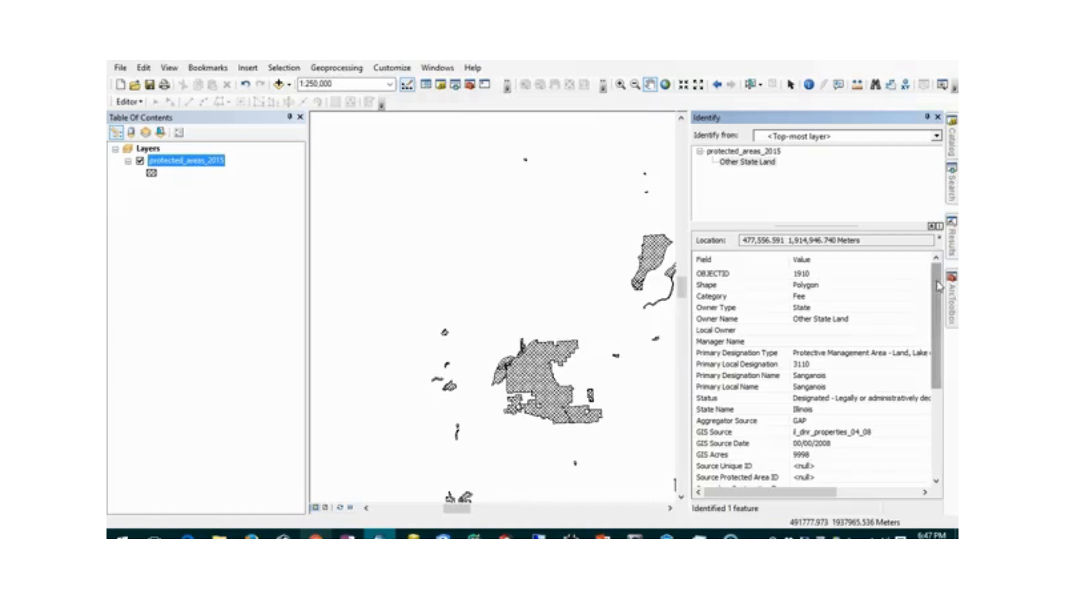
mouse_move(937, 285)
left_mouse_down()
mouse_move(937, 306)
mouse_move(937, 286)
left_mouse_up()
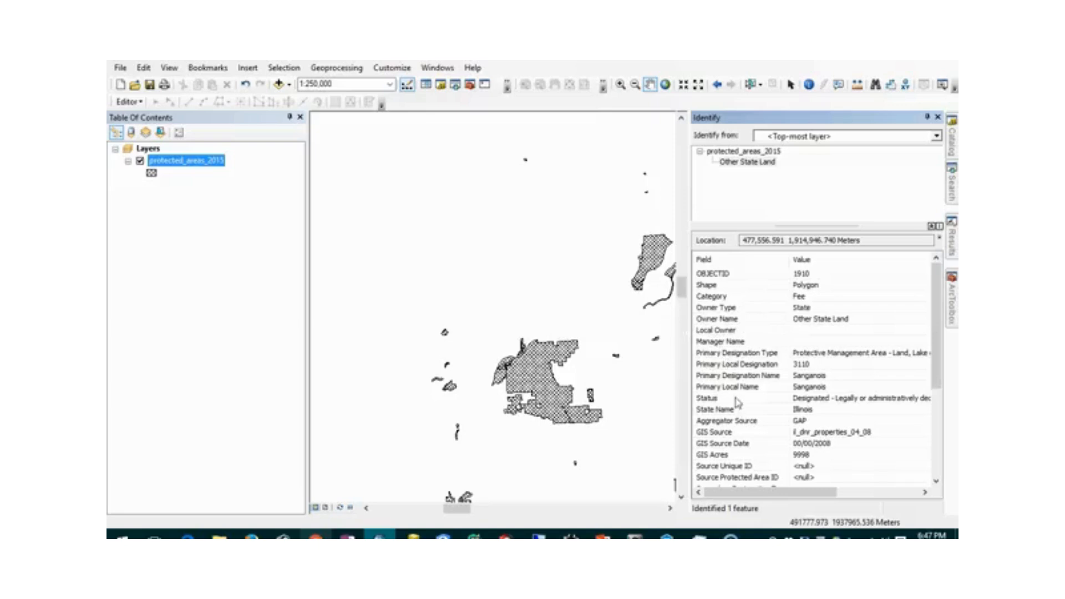
- Identify neighbouring parcels, including a Fish and Wildlife Service parcel and Sanganois (OBJECTID 1909)
left_click_drag(654, 213, 496, 237)
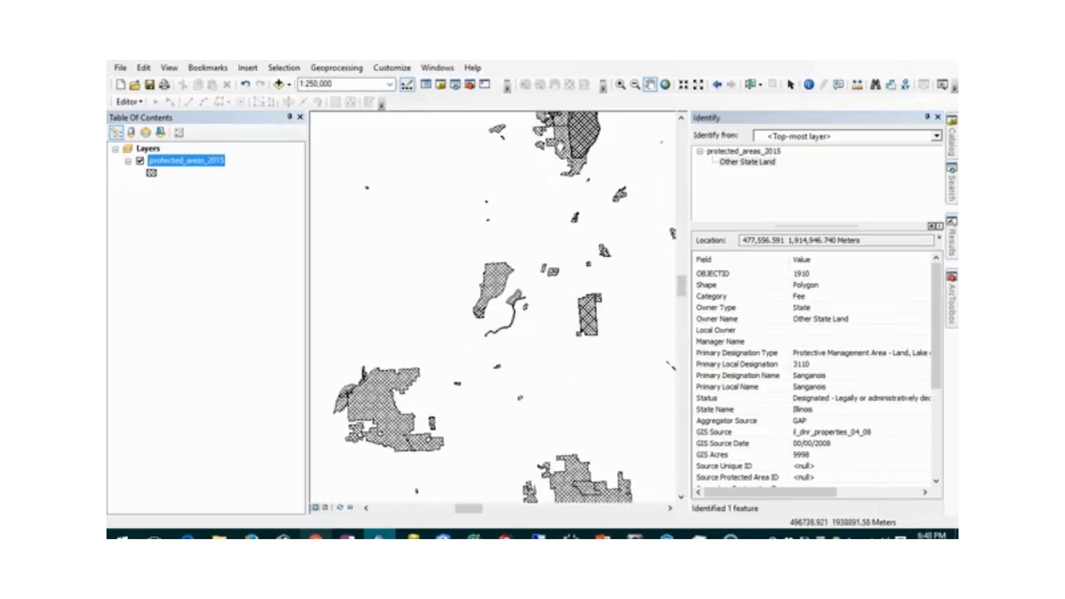
right_click(562, 147)
left_click(602, 257)
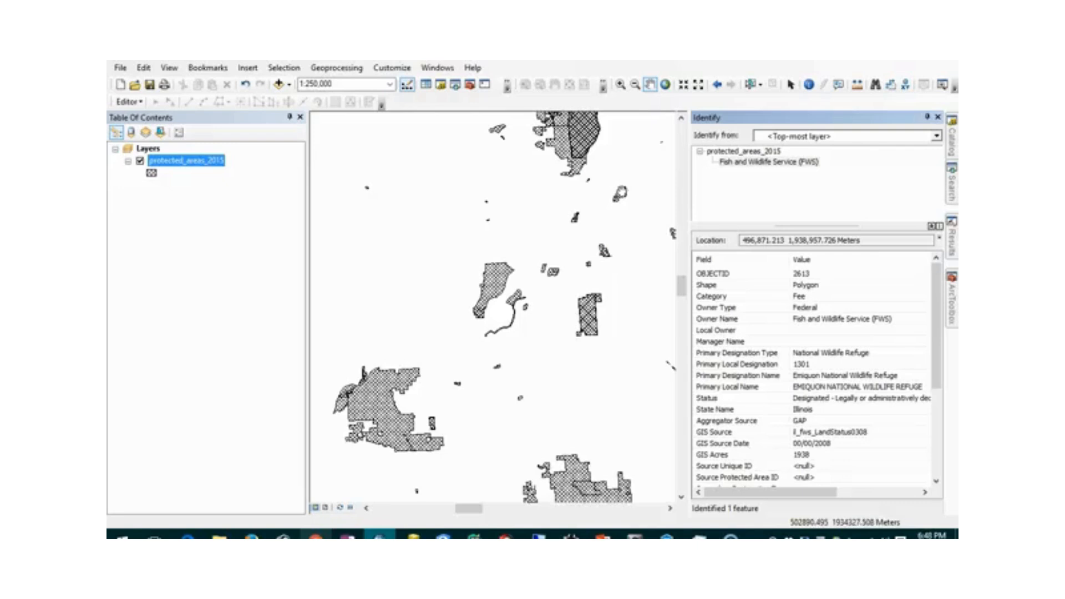
left_click(808, 85)
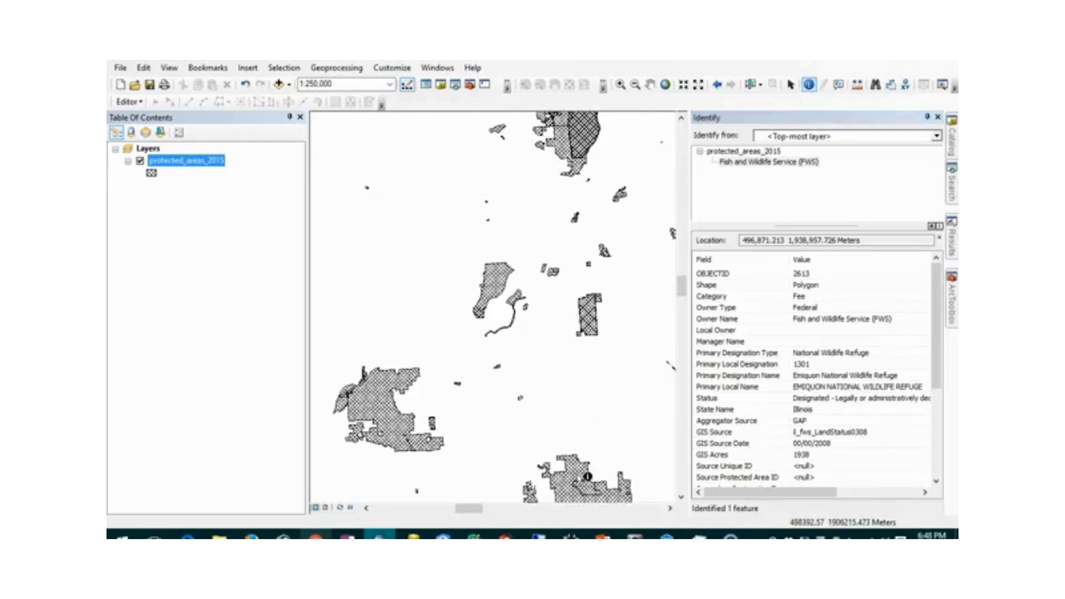
left_click(587, 476)
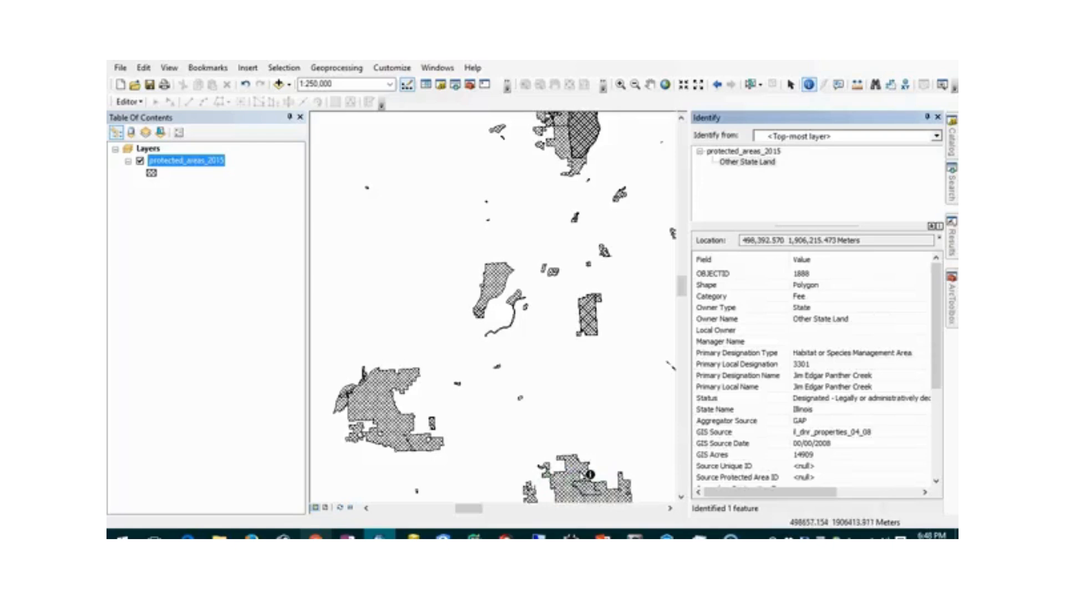
left_click(422, 449)
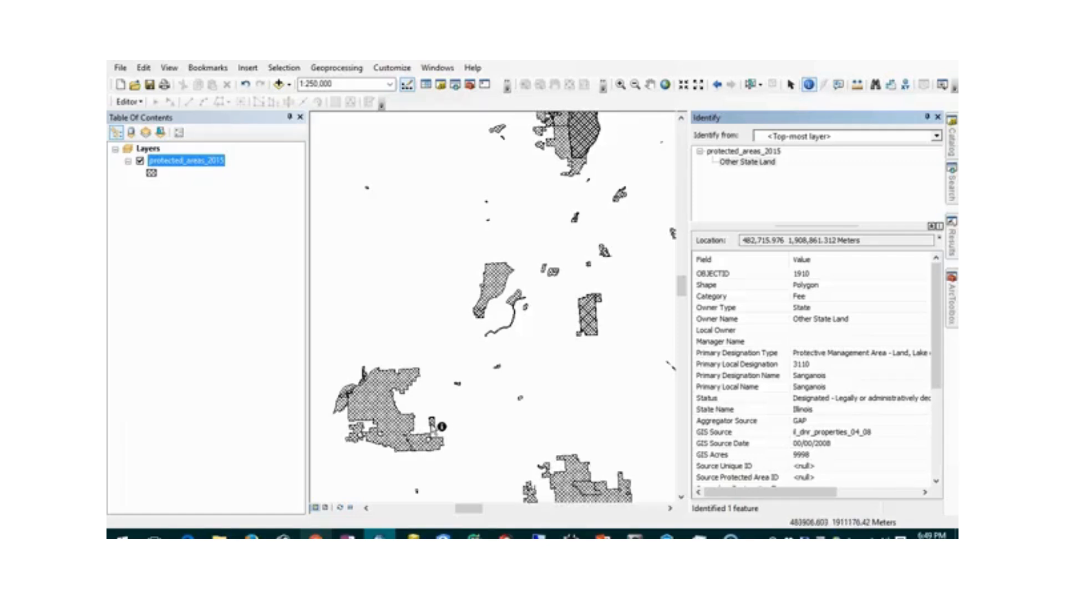
left_click(432, 420)
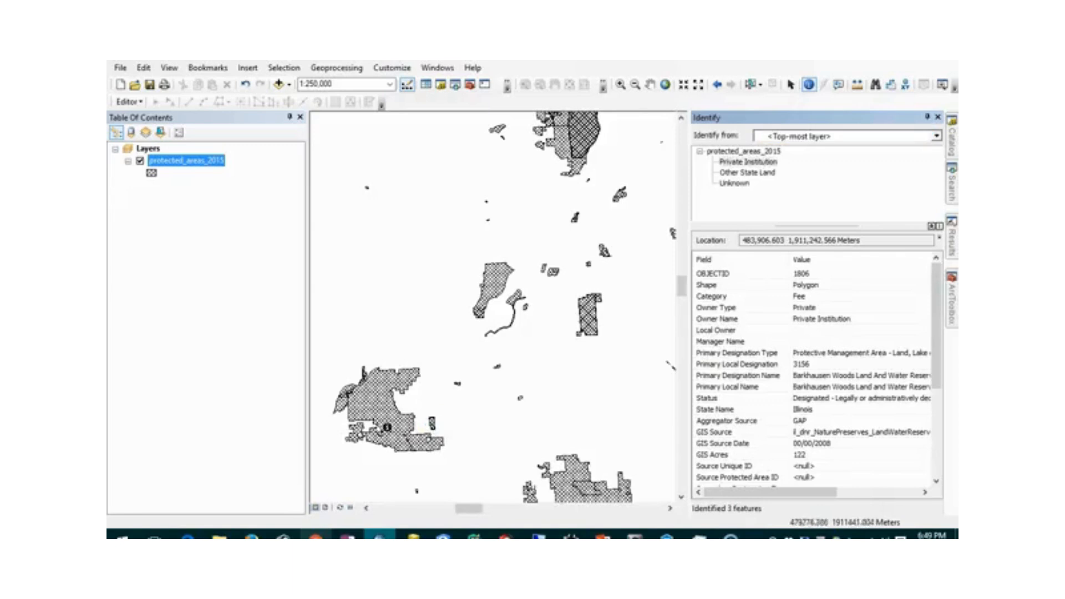
left_click(360, 426)
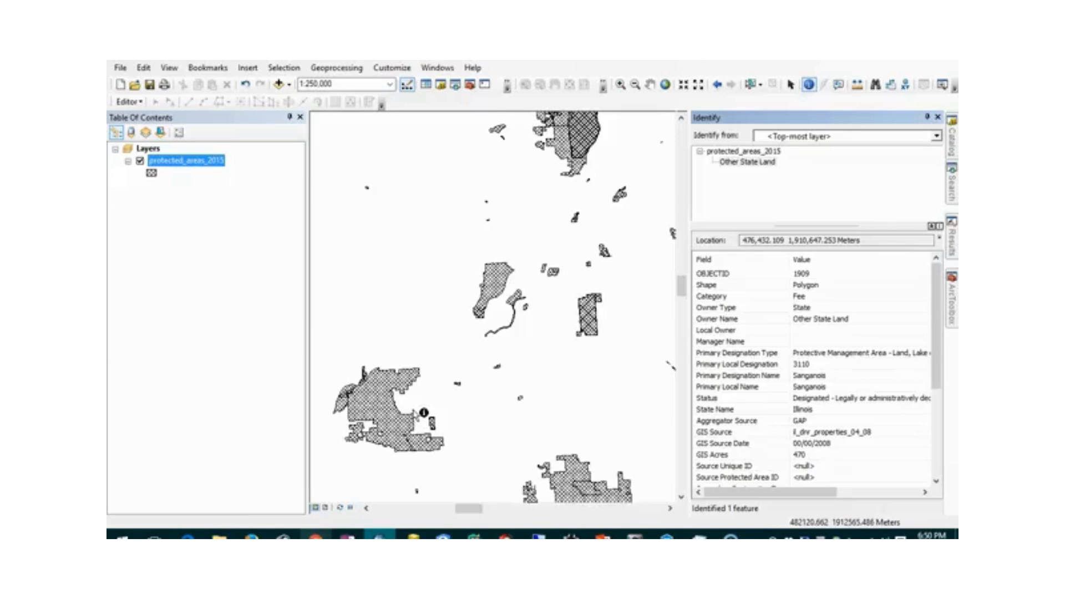
- Box-select the 11 parcels around the large western parcel and open the protected_areas_2015 attribute table
left_click(753, 85)
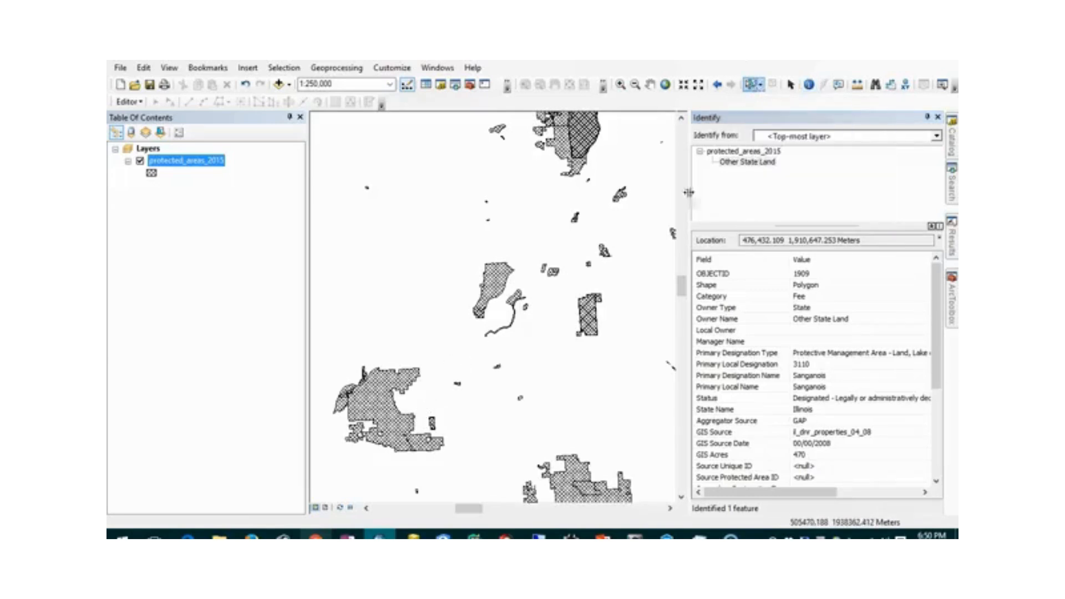
left_click_drag(321, 349, 462, 478)
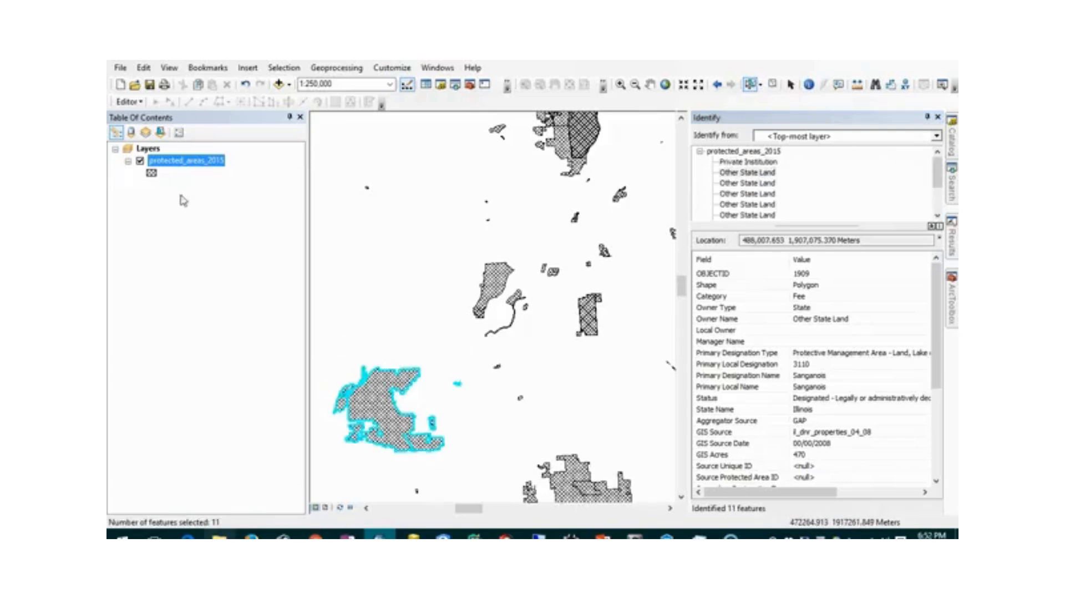
right_click(194, 167)
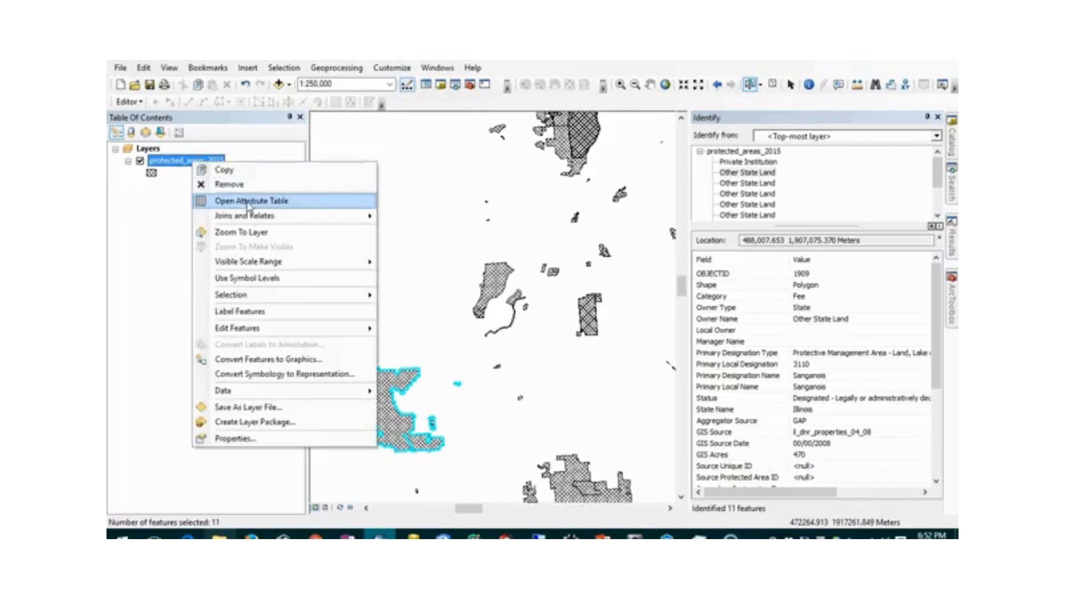
left_click(282, 201)
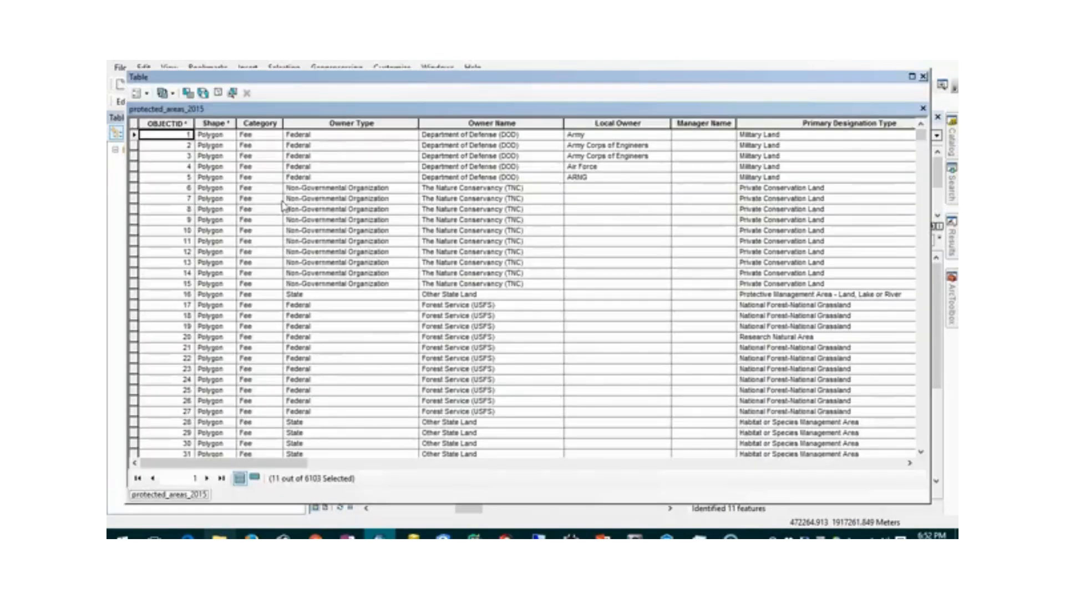
- Show only the 11 selected records and narrow the table to reveal the map
left_click(254, 480)
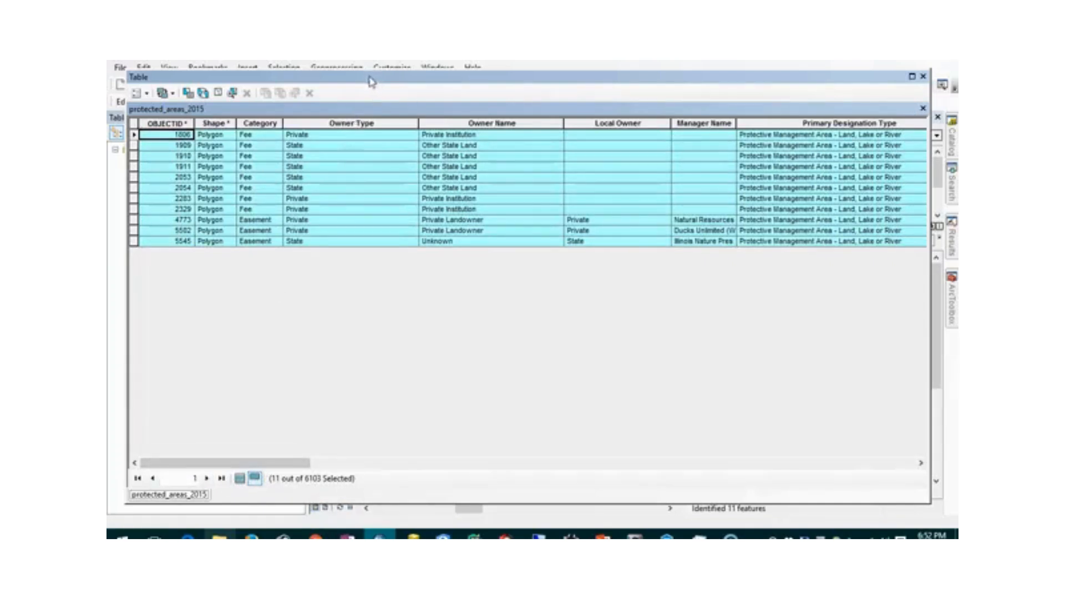
left_click_drag(355, 81, 357, 69)
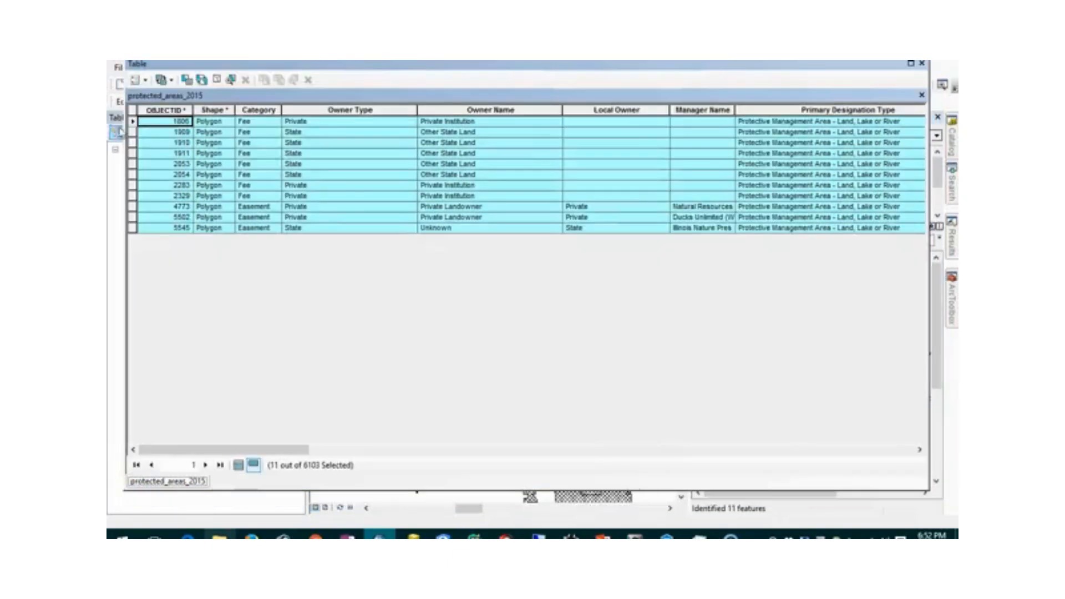
left_click_drag(126, 134, 555, 151)
- Highlight records 1911, 2054, 2283, 5502, 5545, 1806, 1909 and 1910 on the map
left_click(561, 154)
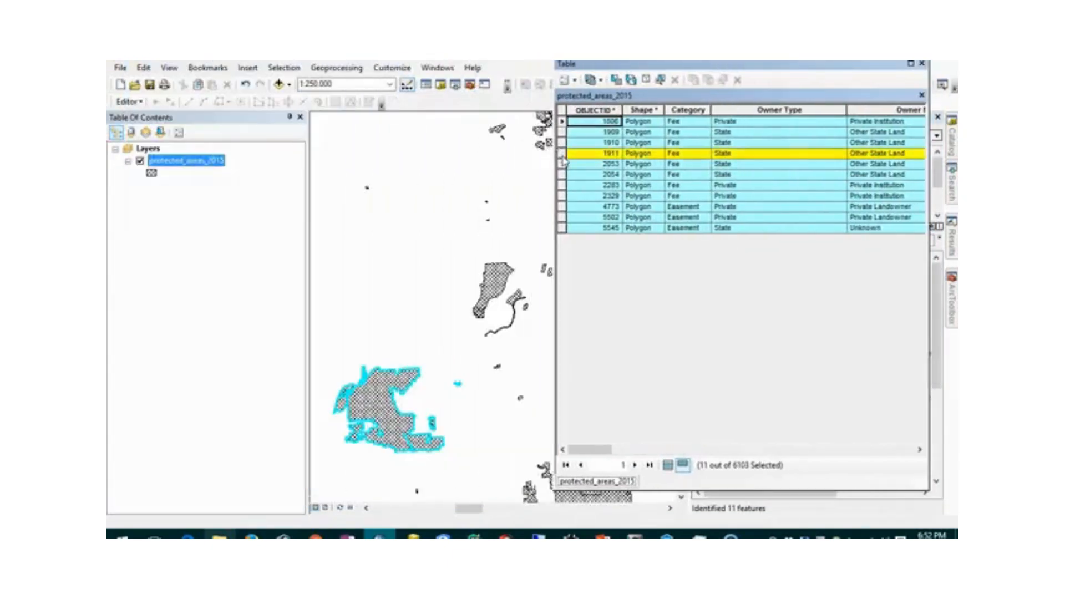
left_click(562, 174)
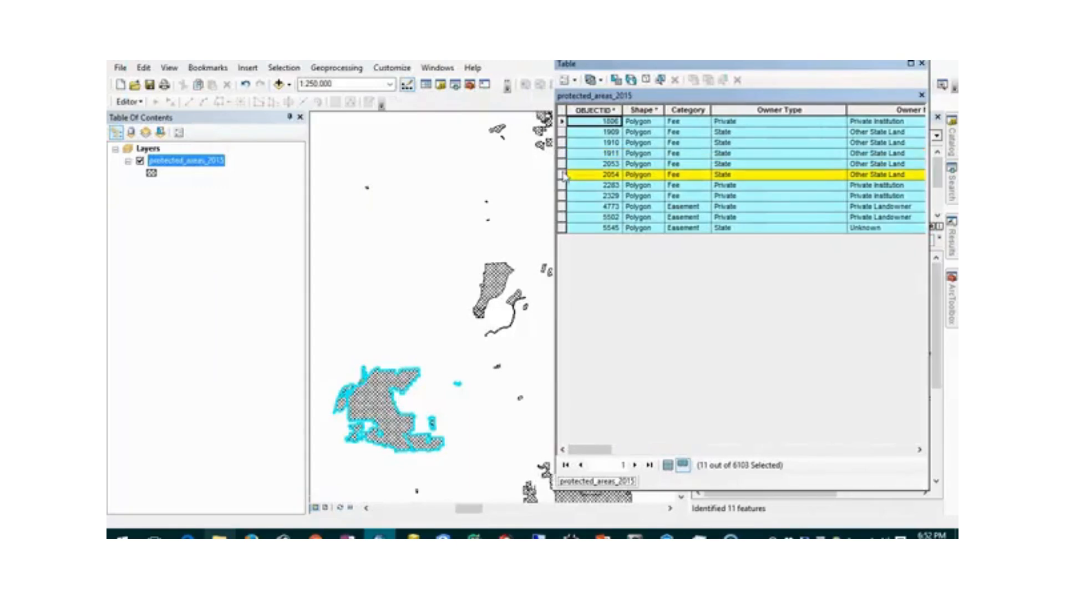
left_click(562, 185)
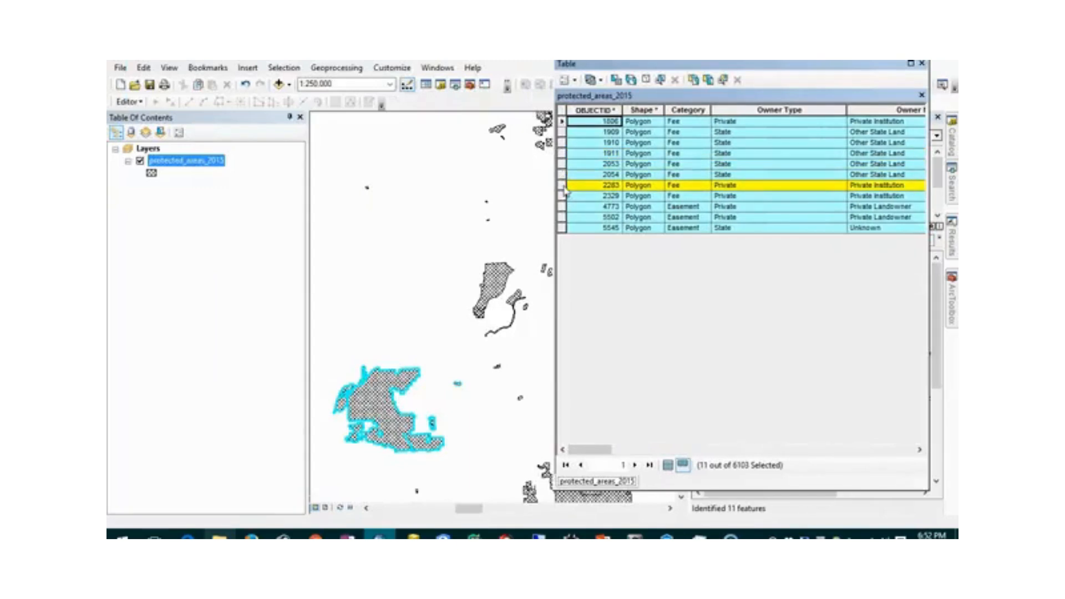
left_click(562, 217)
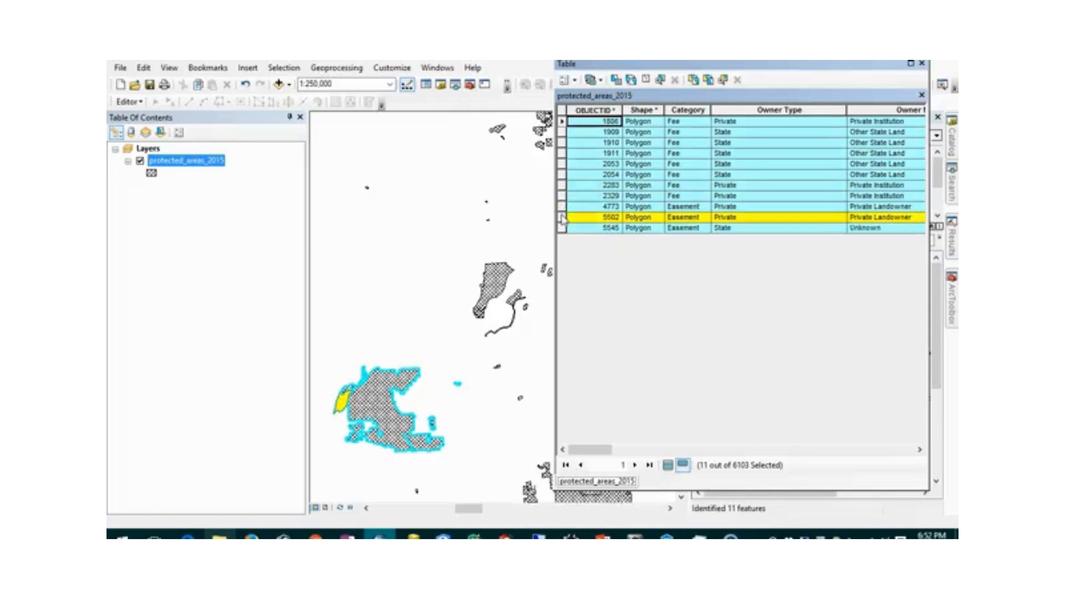
left_click(562, 228)
left_click(563, 122)
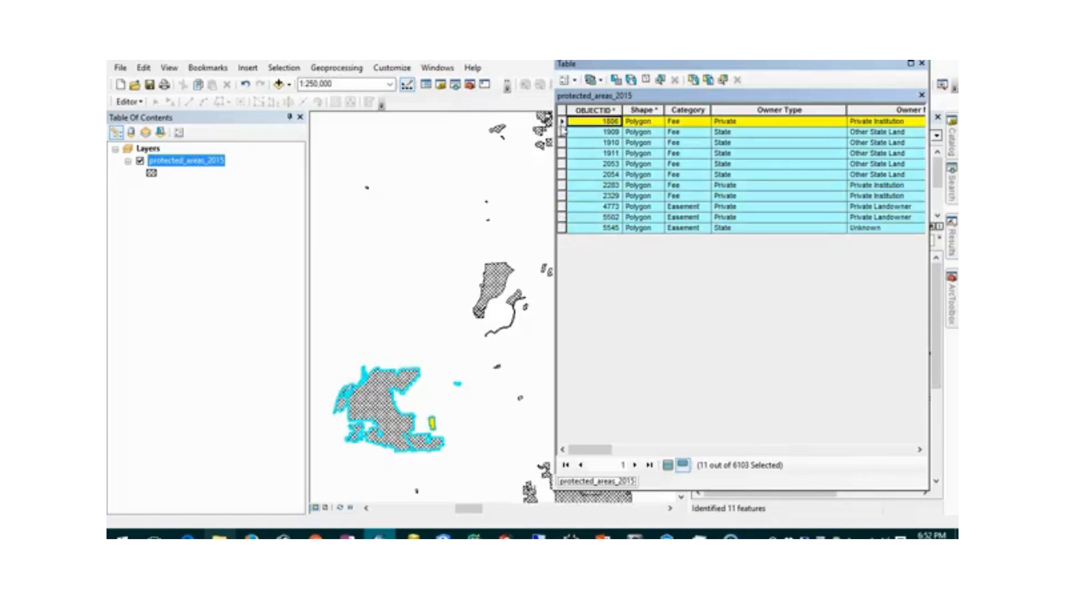
left_click(562, 132)
left_click(562, 143)
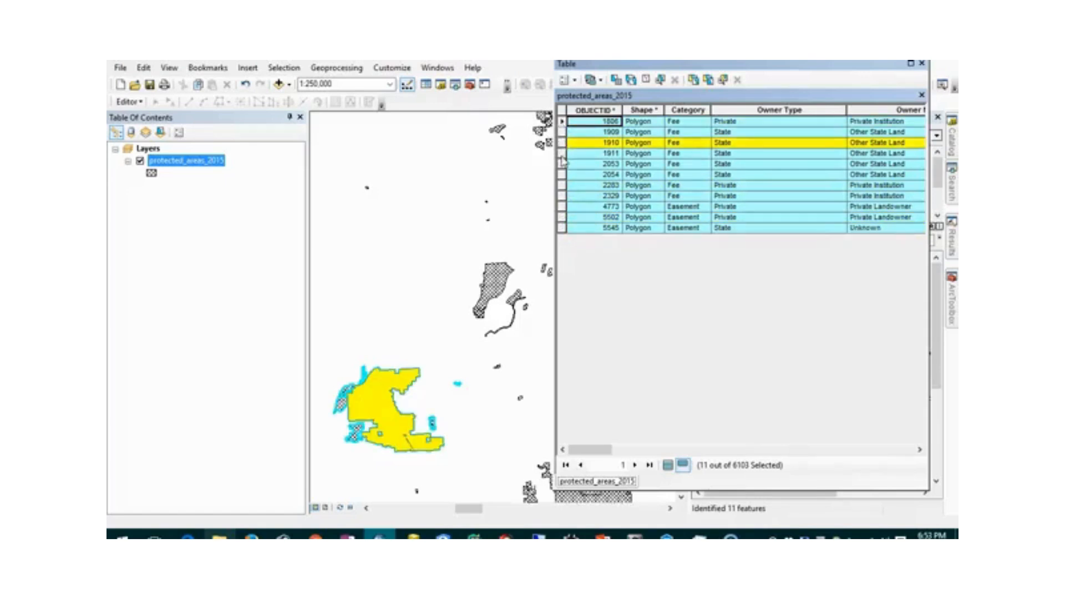
- Resize the table window, then close the attribute table
left_click_drag(555, 131, 113, 131)
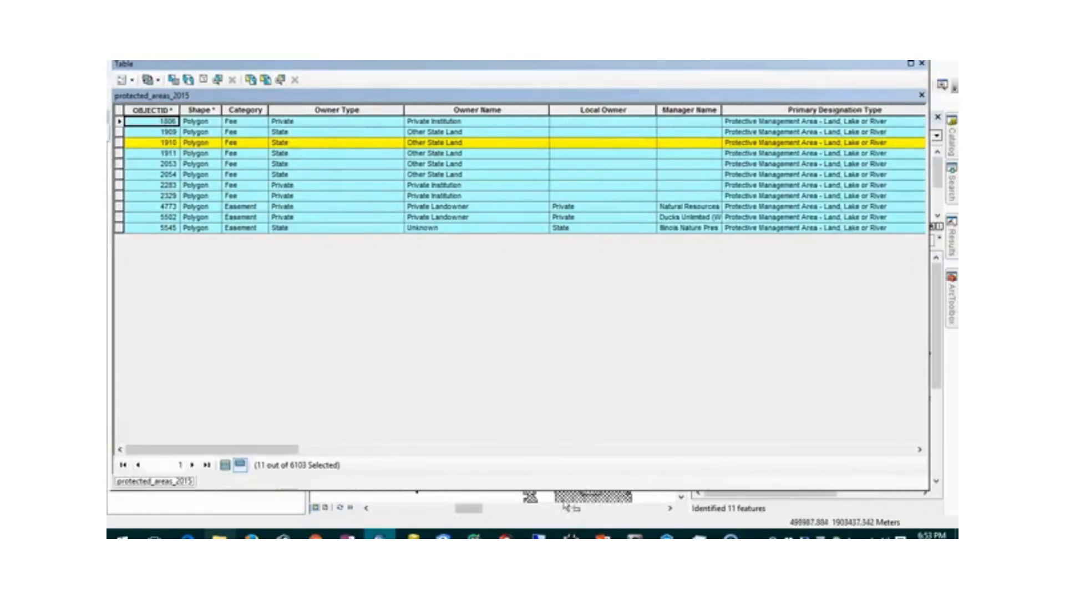
left_click_drag(252, 449, 325, 457)
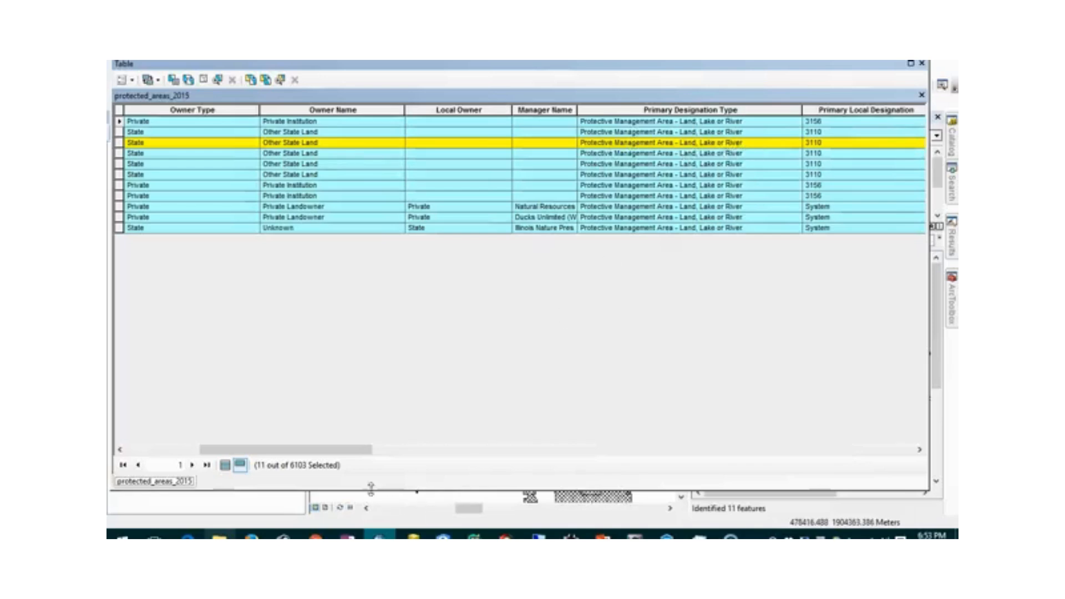
left_click_drag(327, 450, 244, 453)
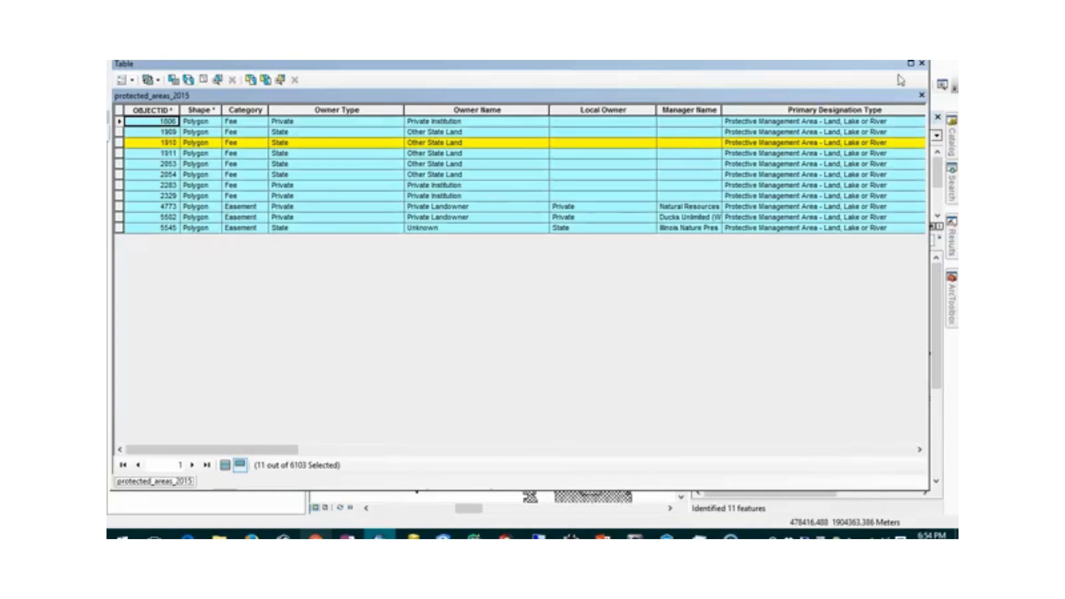
left_click(921, 65)
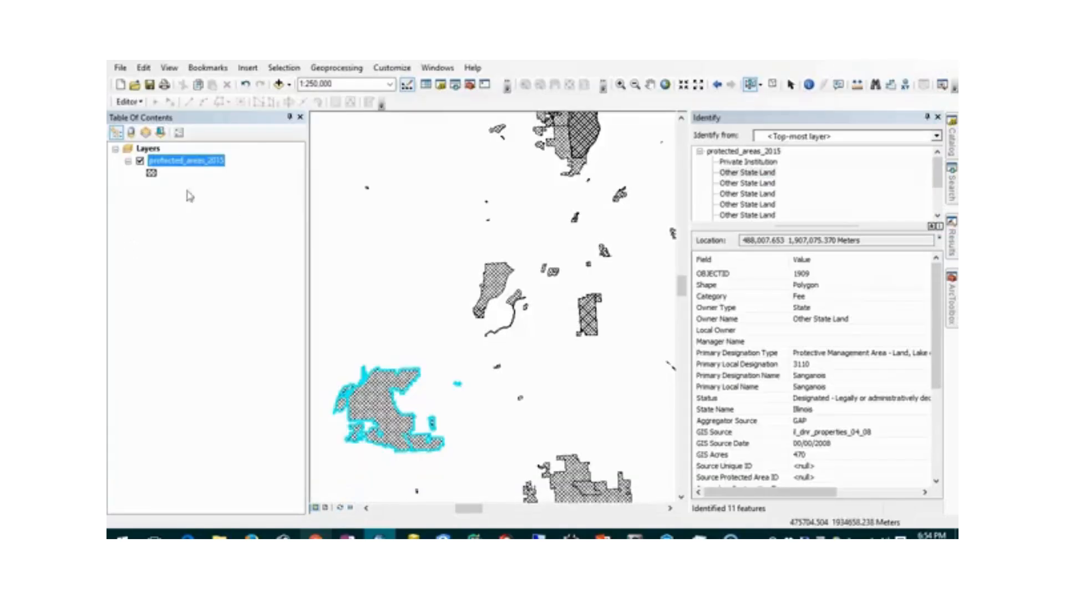
- Open the protected_areas_2015 Item Description through the layer's Data > View Item Description
right_click(198, 168)
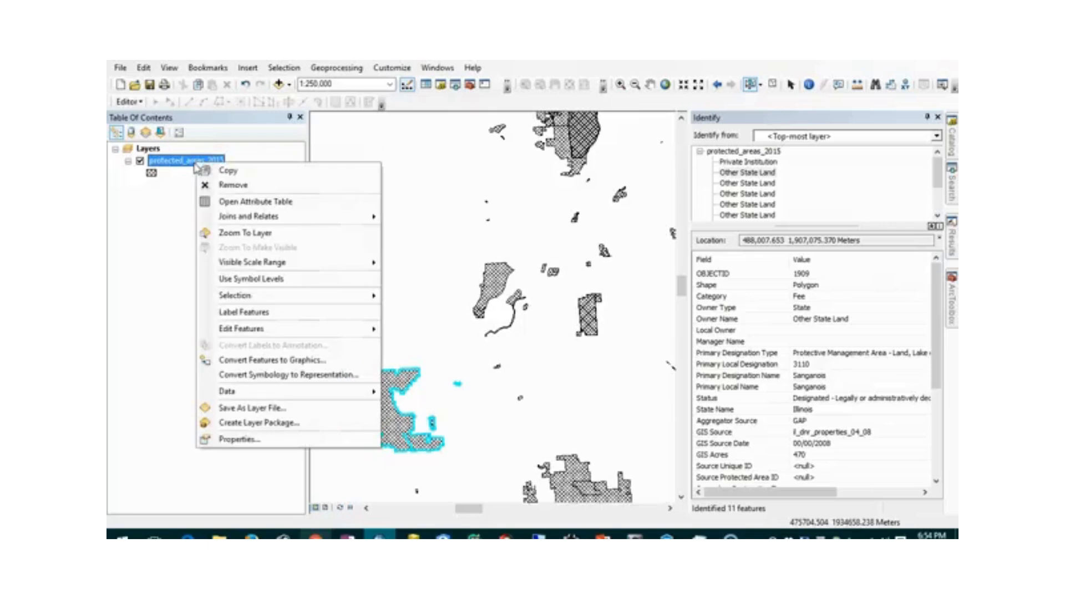
mouse_move(356, 392)
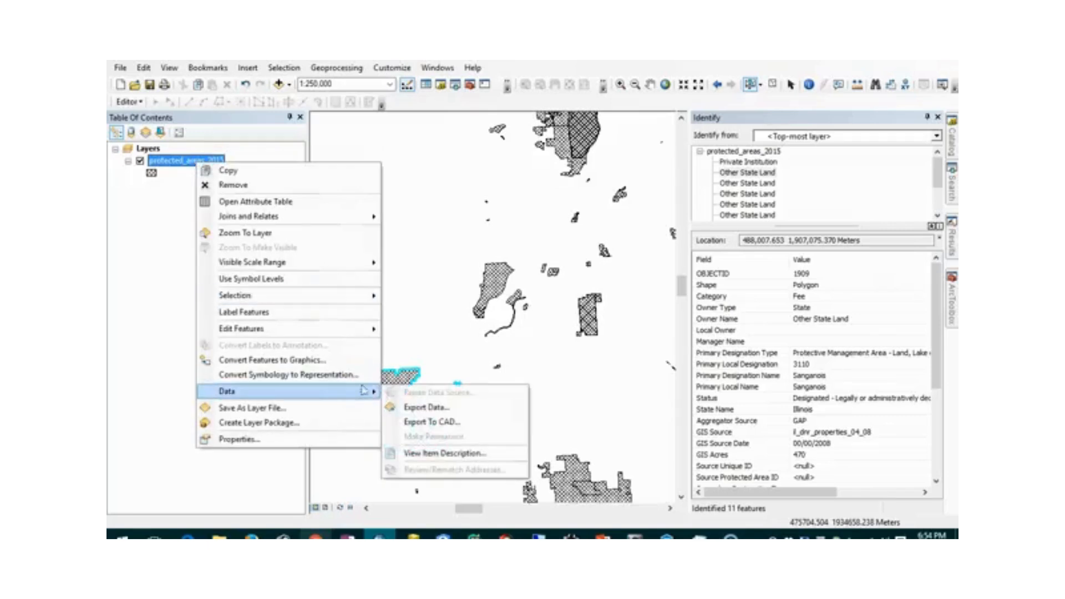
left_click(444, 453)
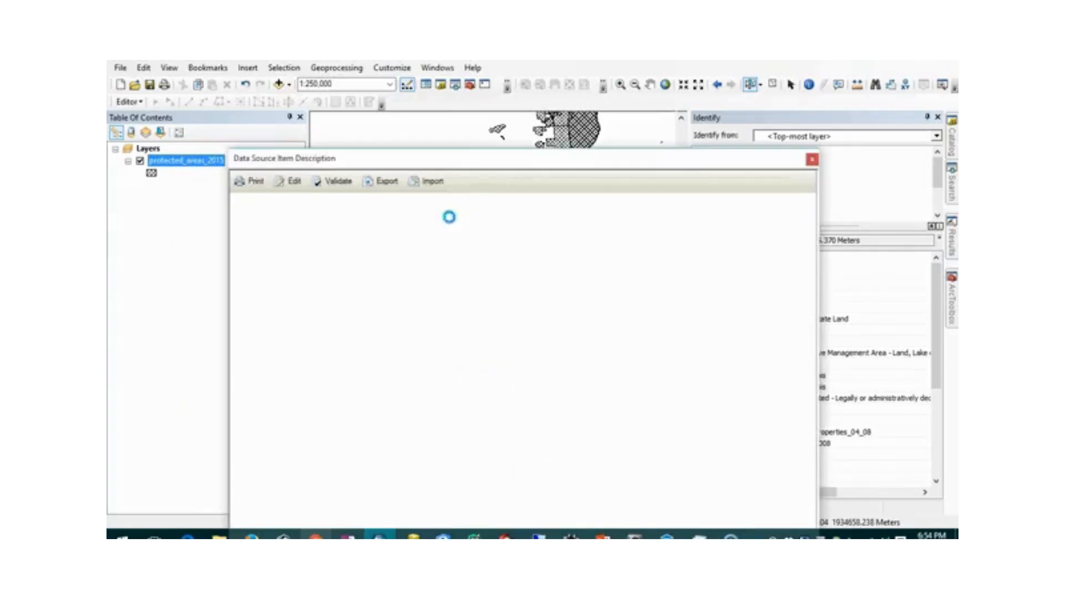
- Reposition the Item Description window, highlight the PADUS dataset title, and scroll down the metadata
left_click_drag(480, 159, 494, 61)
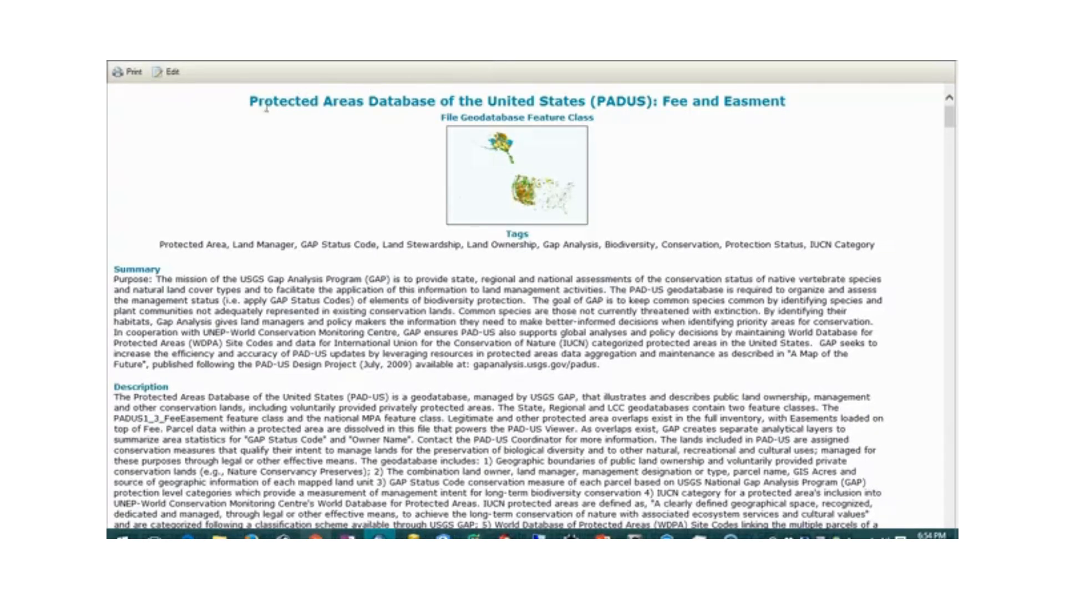
left_click_drag(247, 104, 792, 99)
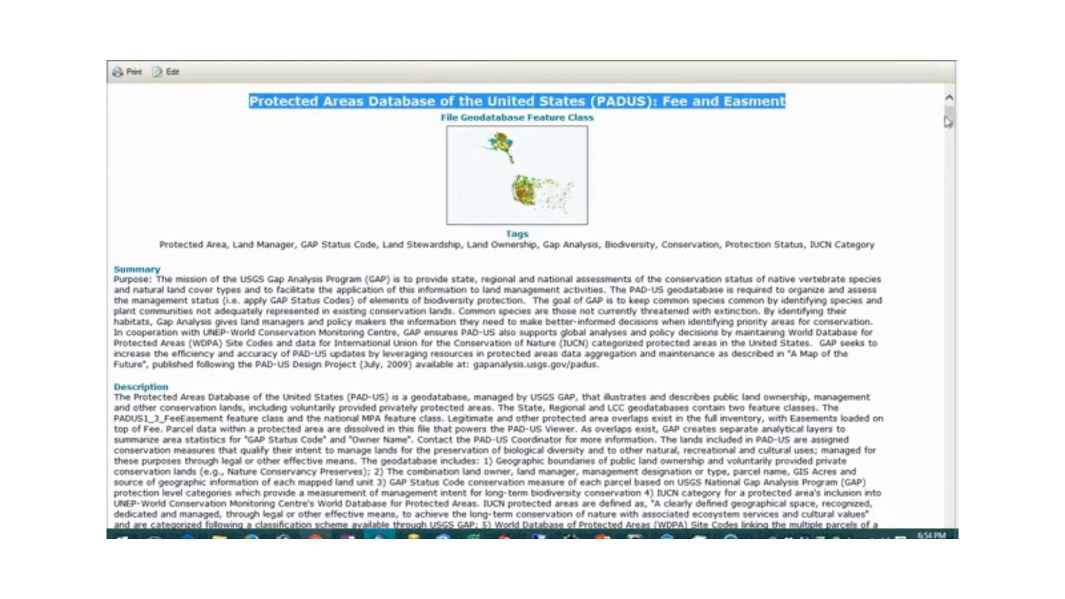
left_click_drag(950, 119, 952, 285)
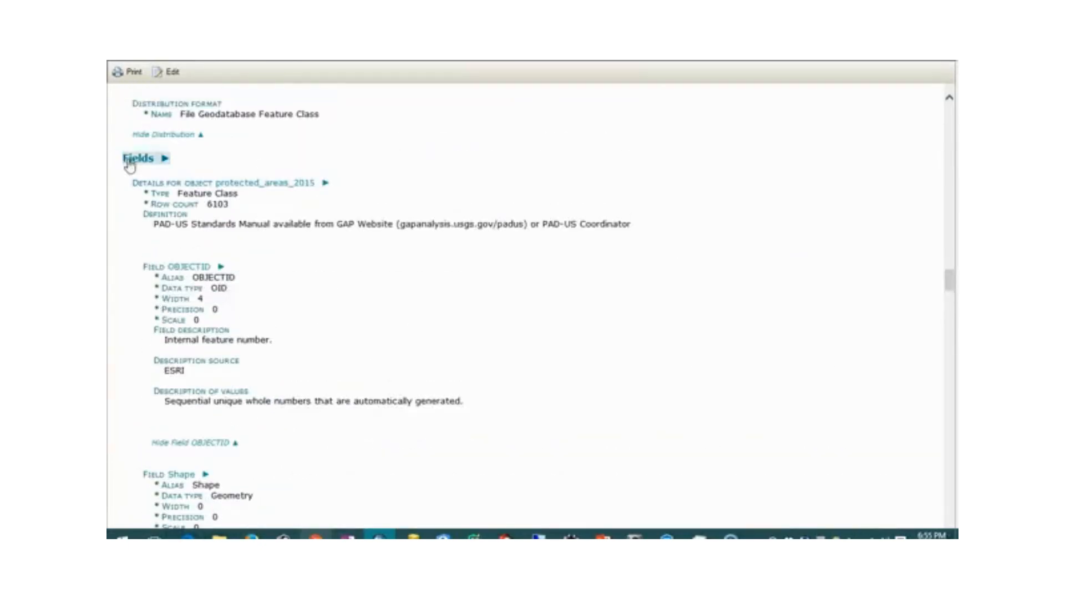
- Scroll to the Loc_Own field description and highlight its closing text
left_click_drag(949, 280, 950, 321)
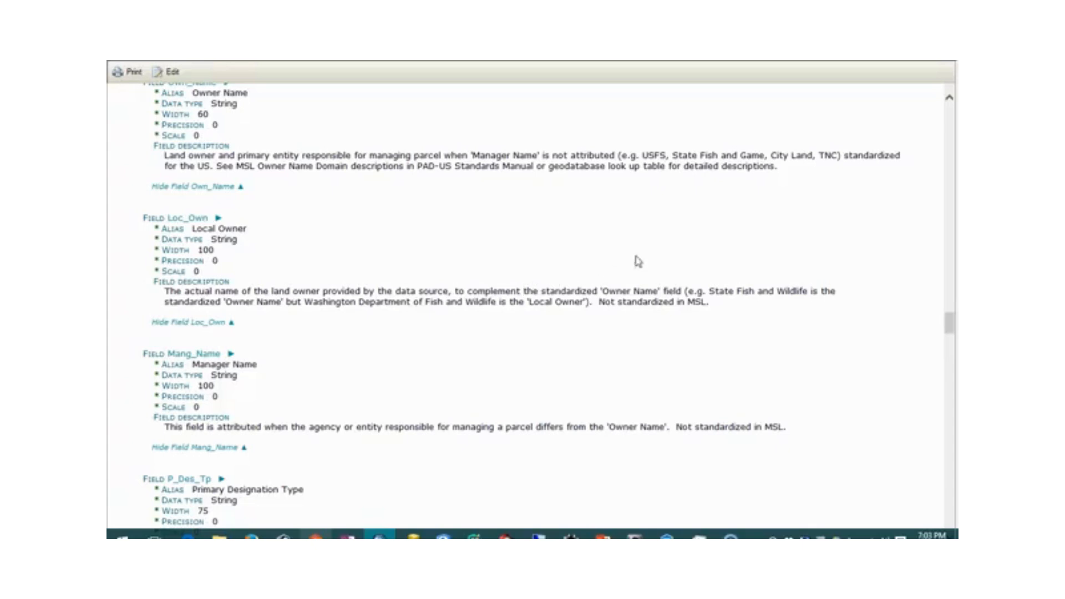
left_click_drag(690, 303, 711, 304)
left_click(710, 311)
- Scroll further down and highlight the GAP status code definitions
scroll(608, 232, "down", 15)
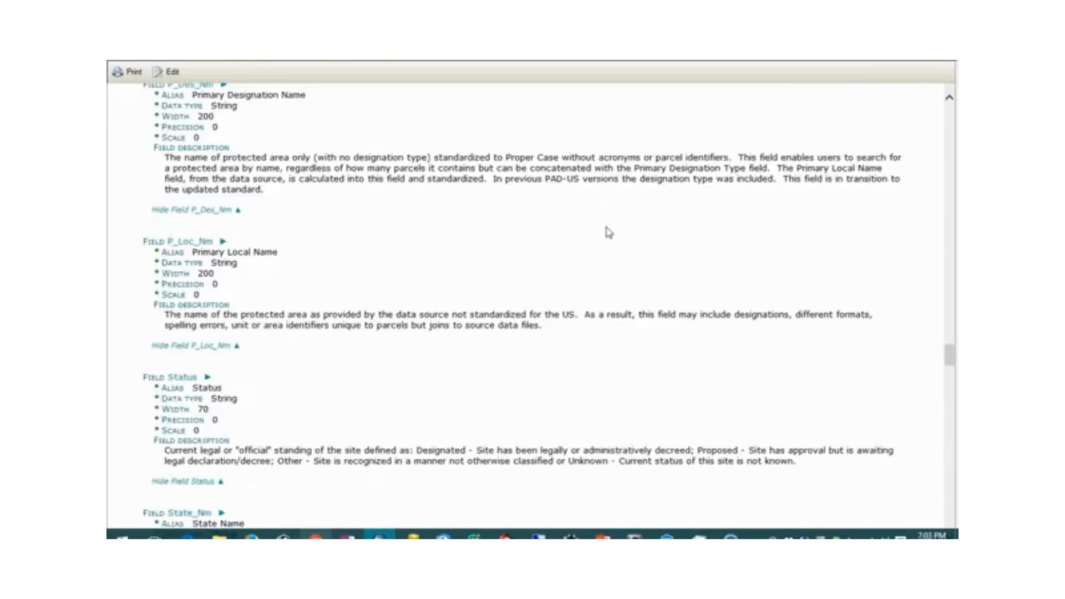
scroll(609, 232, "down", 15)
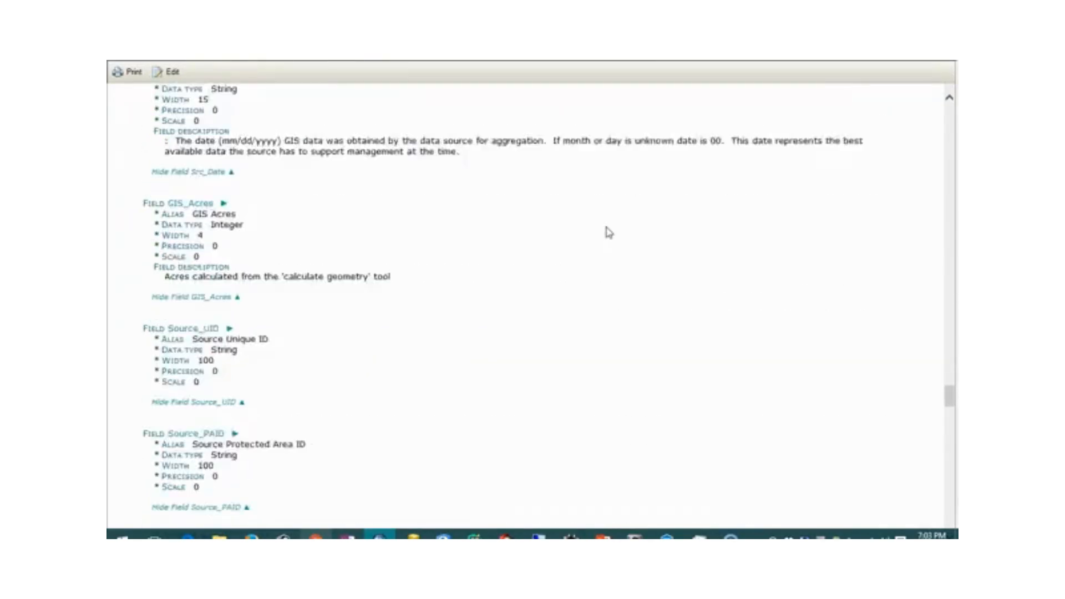
scroll(609, 232, "down", 15)
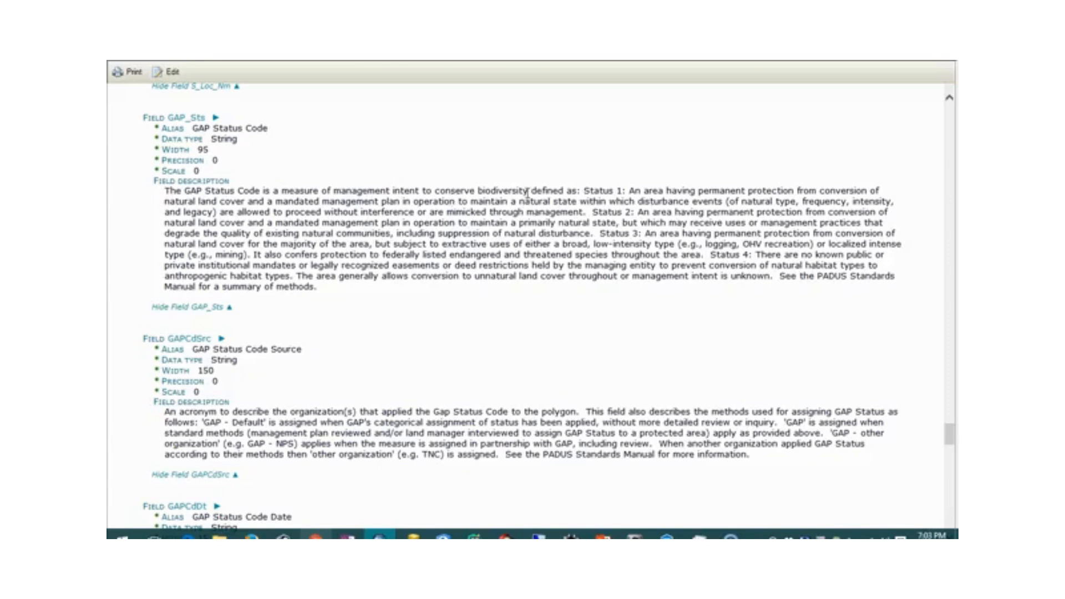
left_click_drag(588, 192, 776, 261)
left_click(775, 264)
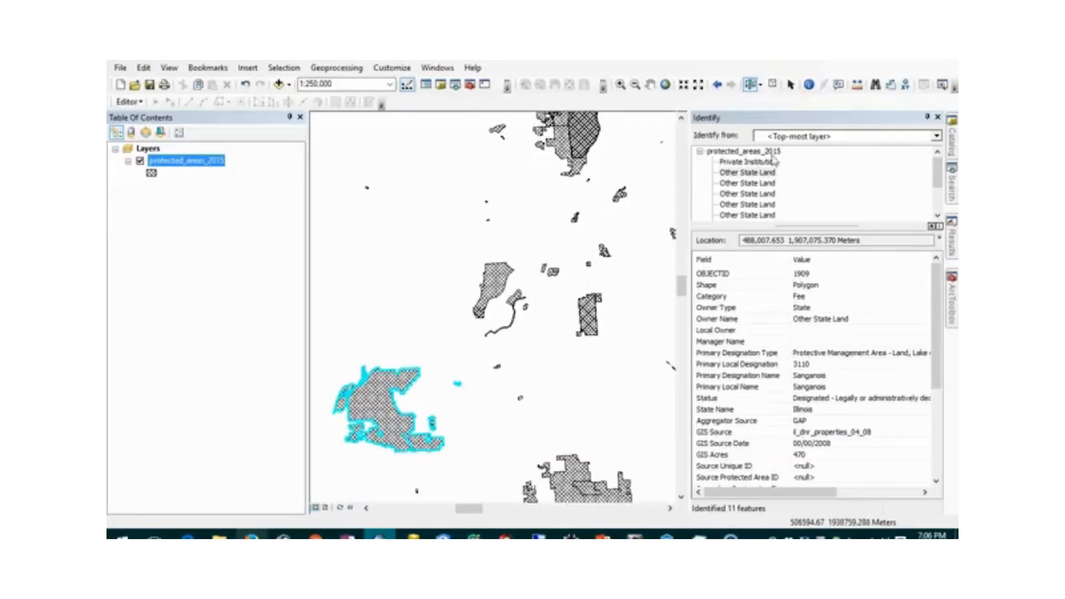
- Auto-hide the Identify panel and use Find to search for 'state park' features
left_click(927, 117)
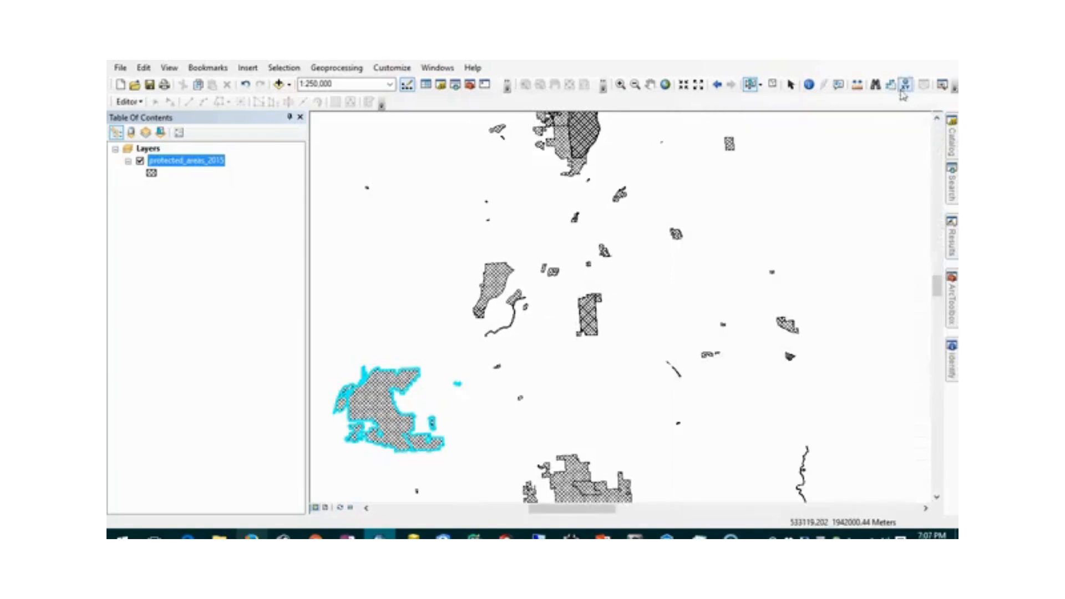
left_click(875, 85)
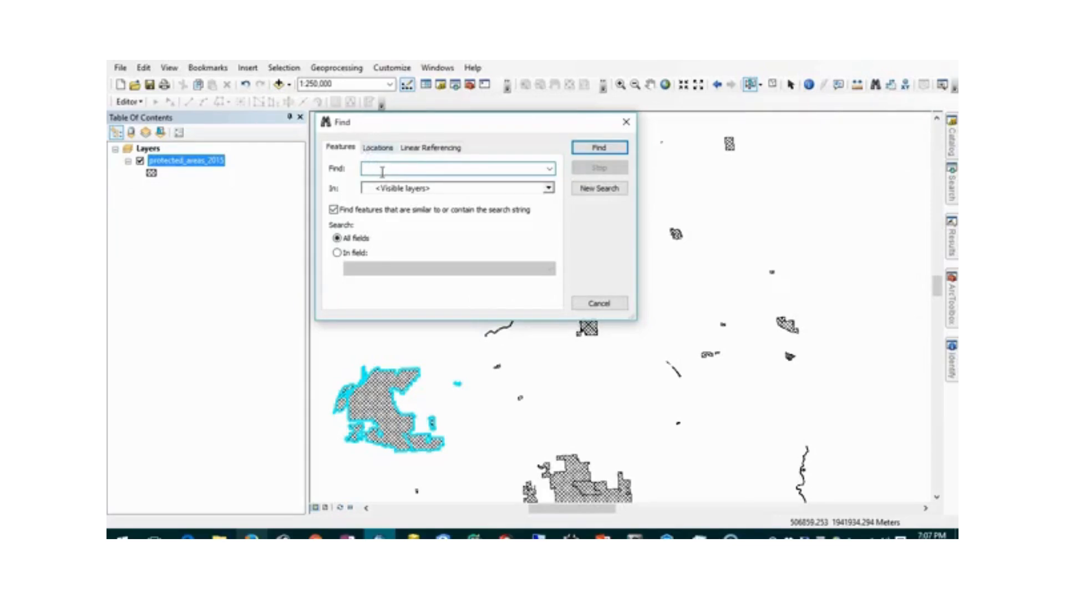
type("state park")
key("Return")
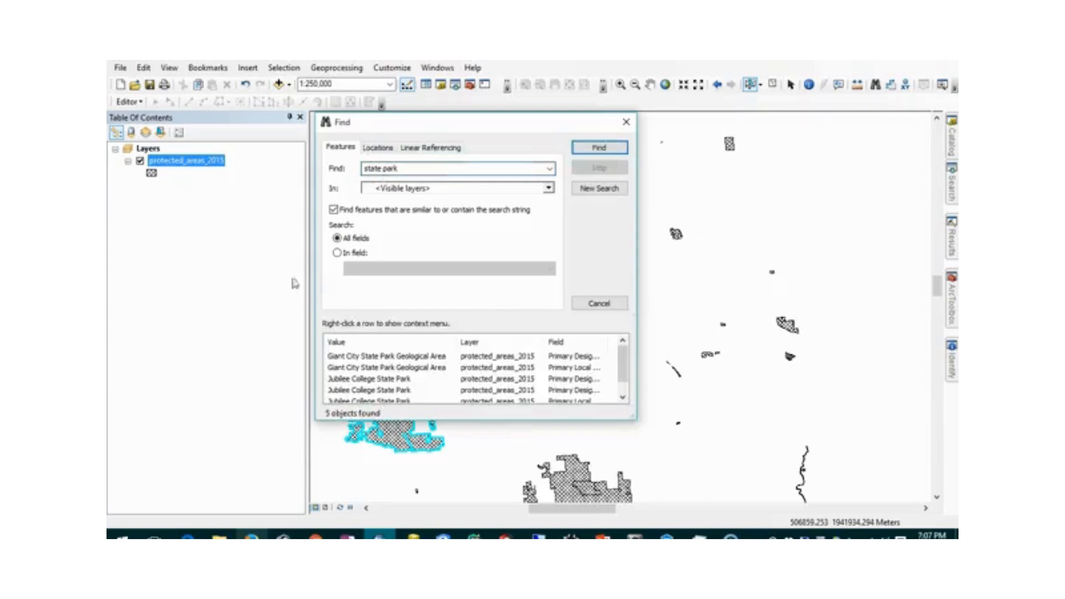
- Zoom the map to the three Jubilee College State Park results, then close Find
mouse_move(623, 371)
left_mouse_down()
mouse_move(623, 388)
mouse_move(628, 365)
left_mouse_up()
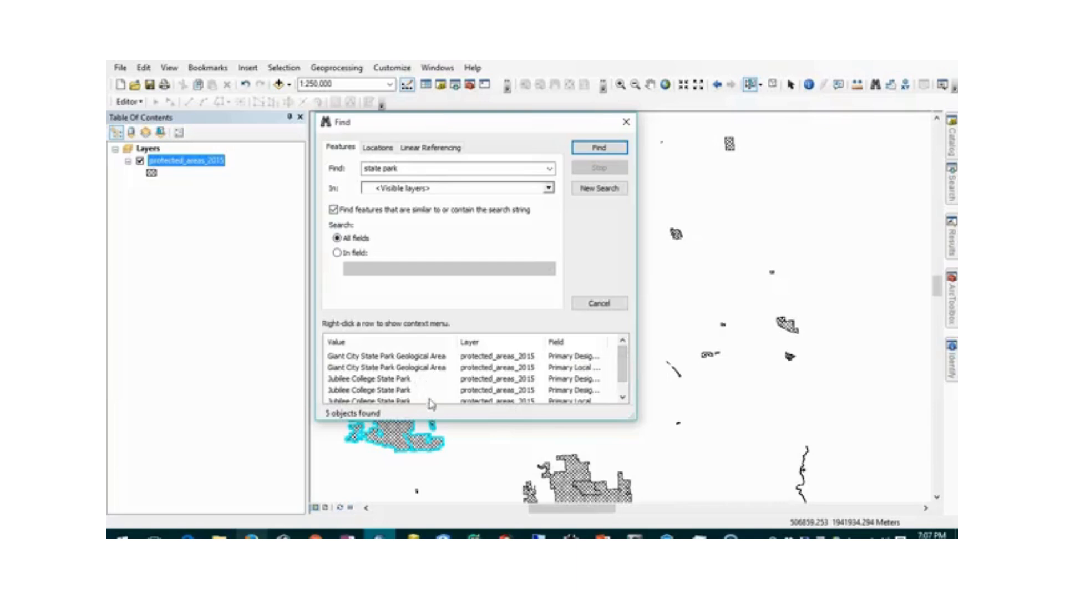
left_click(388, 380)
scroll(391, 383, "down", 1)
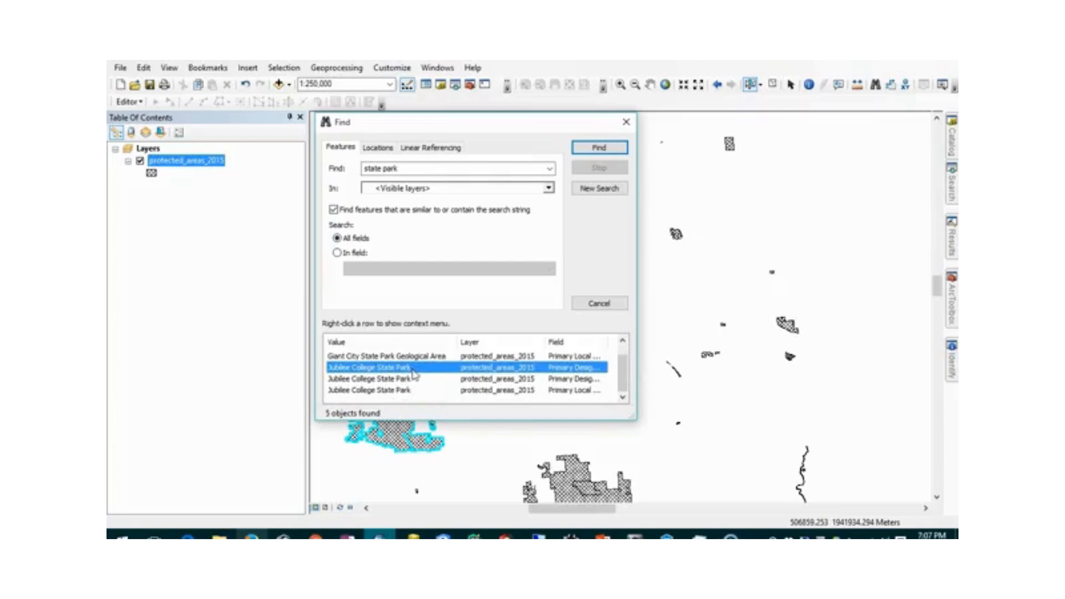
left_click(408, 391, "shift")
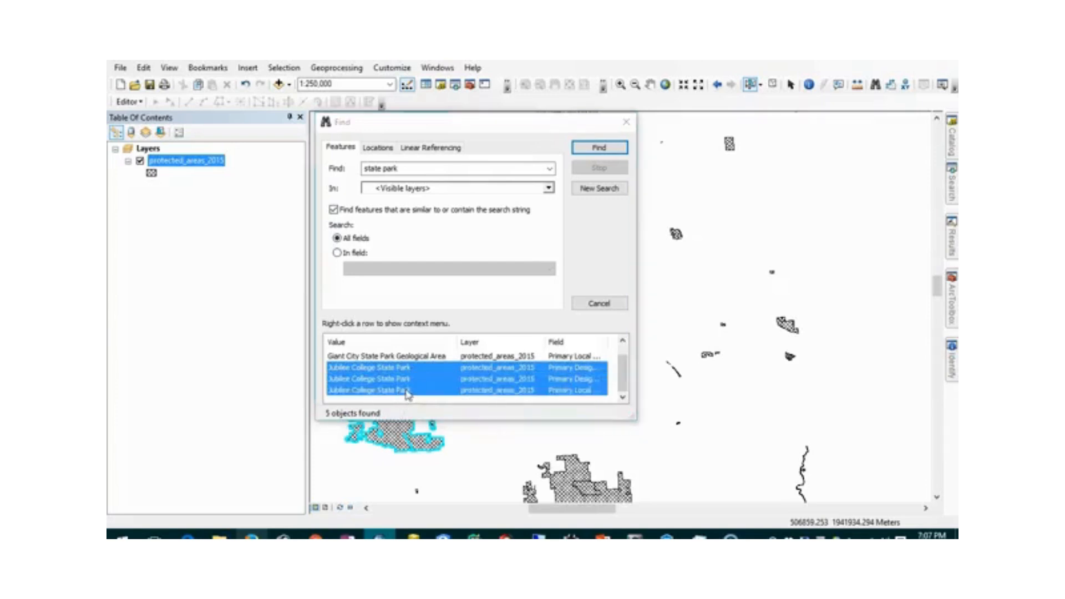
right_click(409, 391)
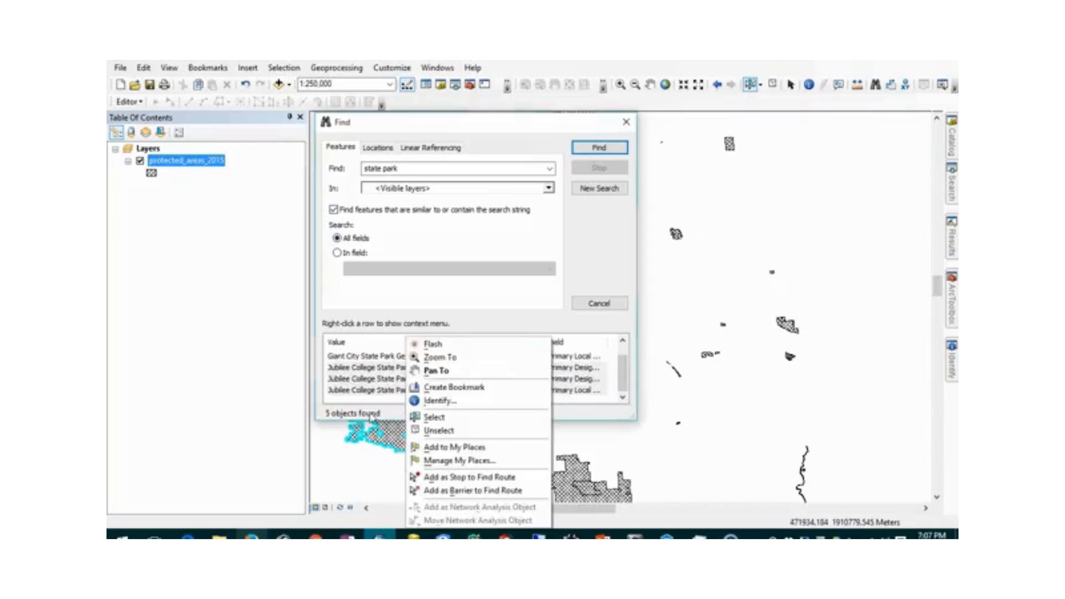
left_click(464, 358)
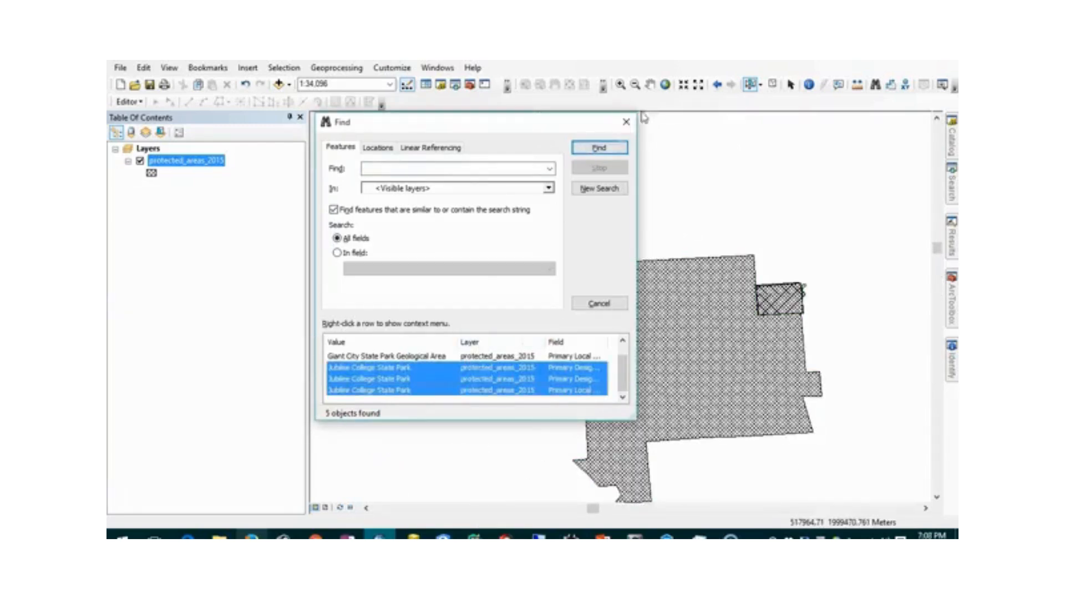
left_click(627, 121)
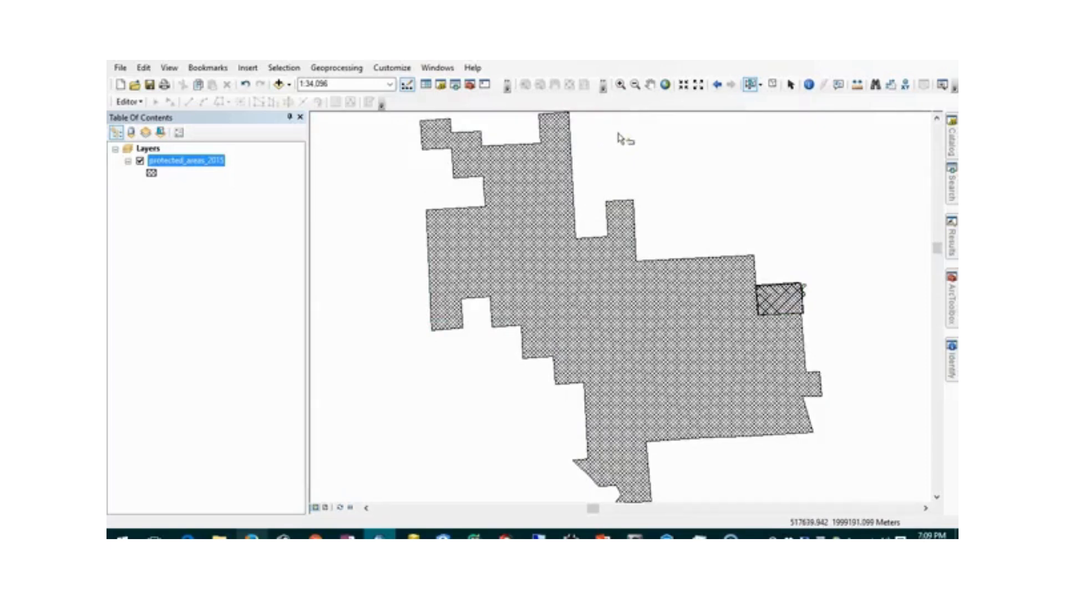
- Add the Imagery with Labels basemap through Add Data > Add Basemap
left_click(290, 85)
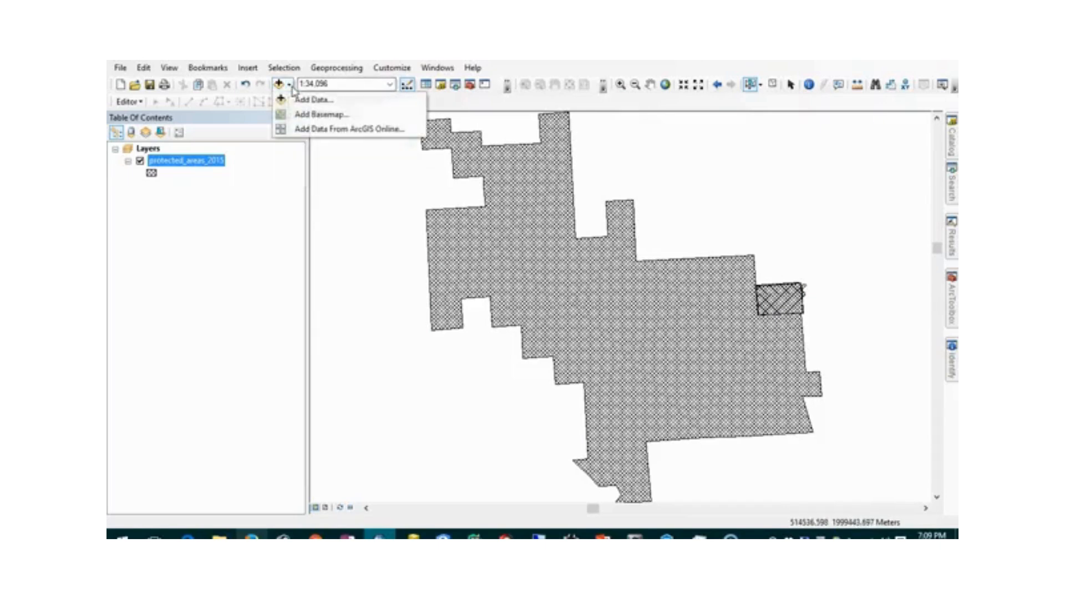
left_click(317, 113)
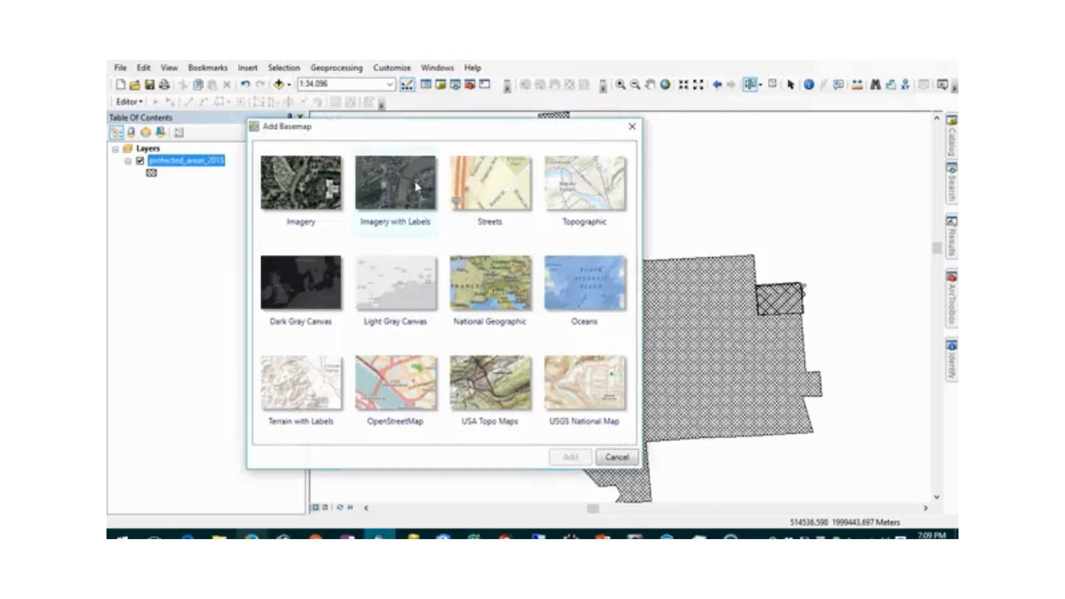
left_click(417, 186)
left_click(565, 458)
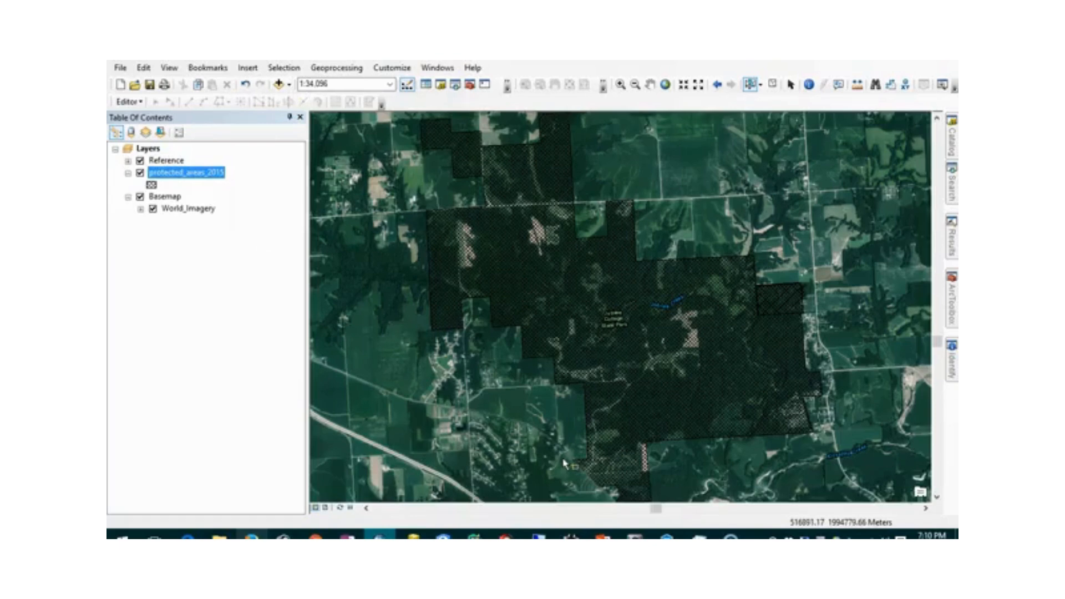
- Identify the Jubilee College State Park polygon, check Shape_Area 13124867.72, then auto-hide the Identify panel
left_click(810, 85)
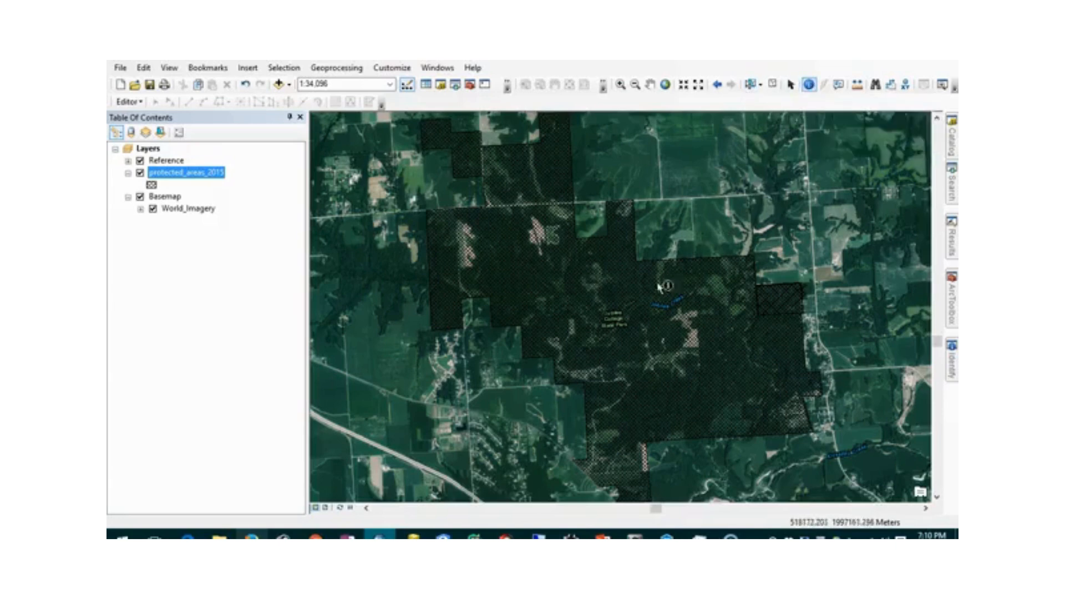
left_click(616, 271)
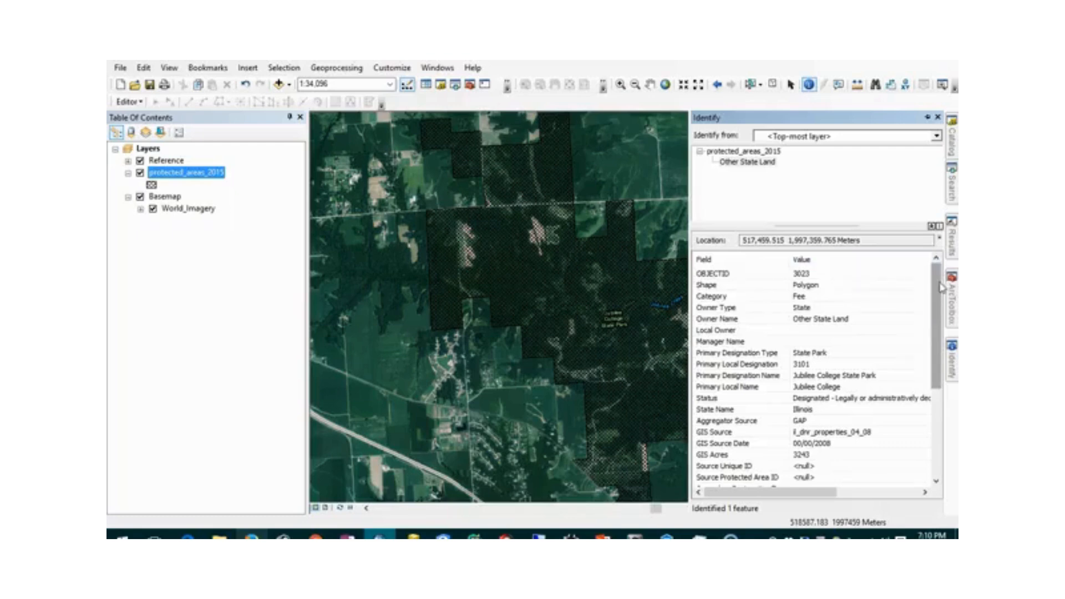
left_click(617, 272)
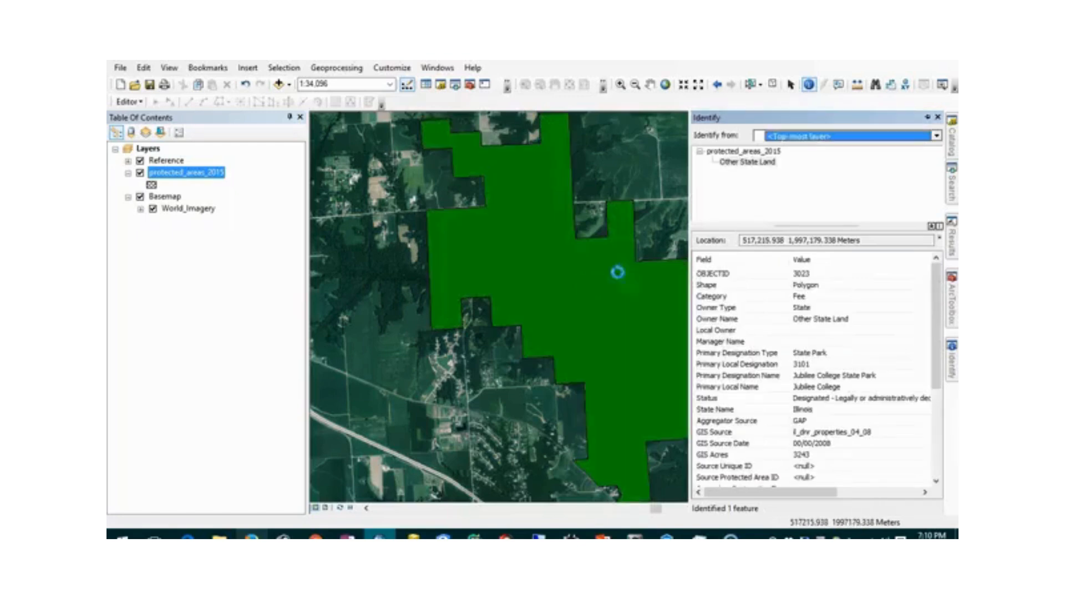
left_click_drag(939, 302, 941, 387)
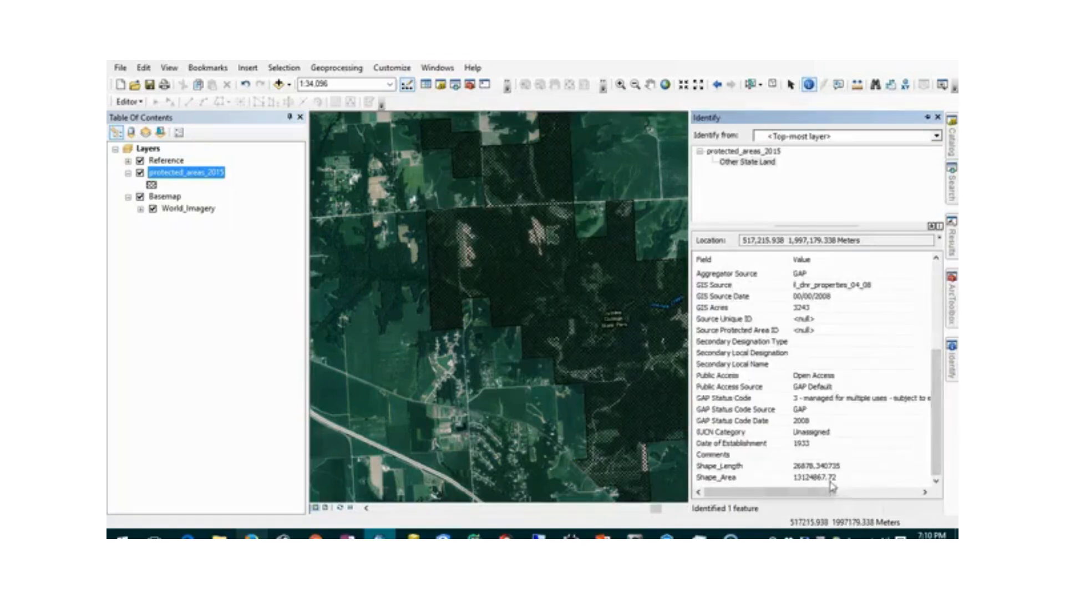
left_click(811, 480)
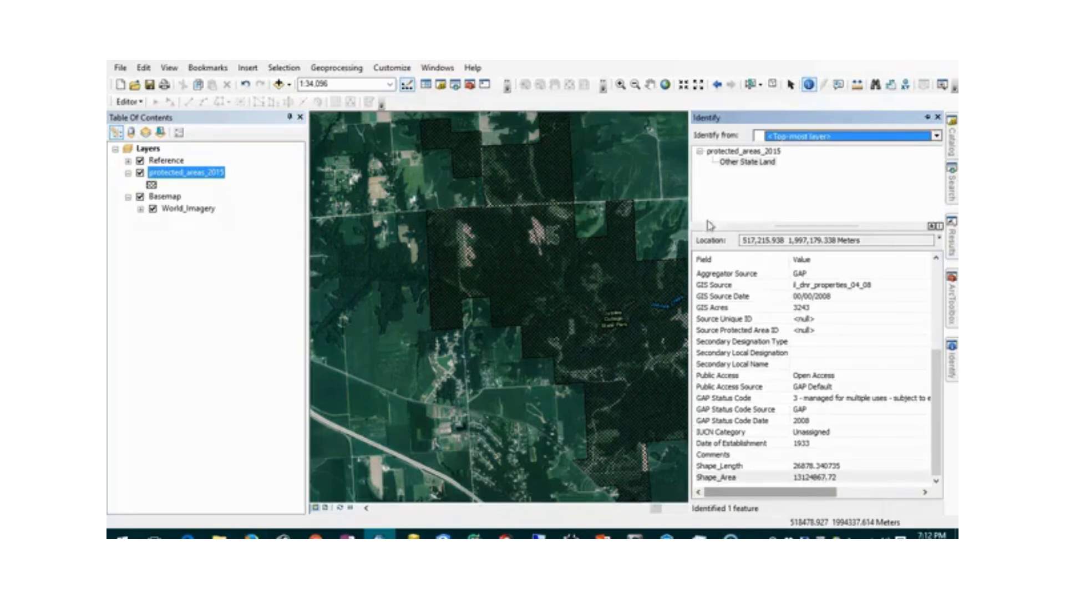
left_click(927, 118)
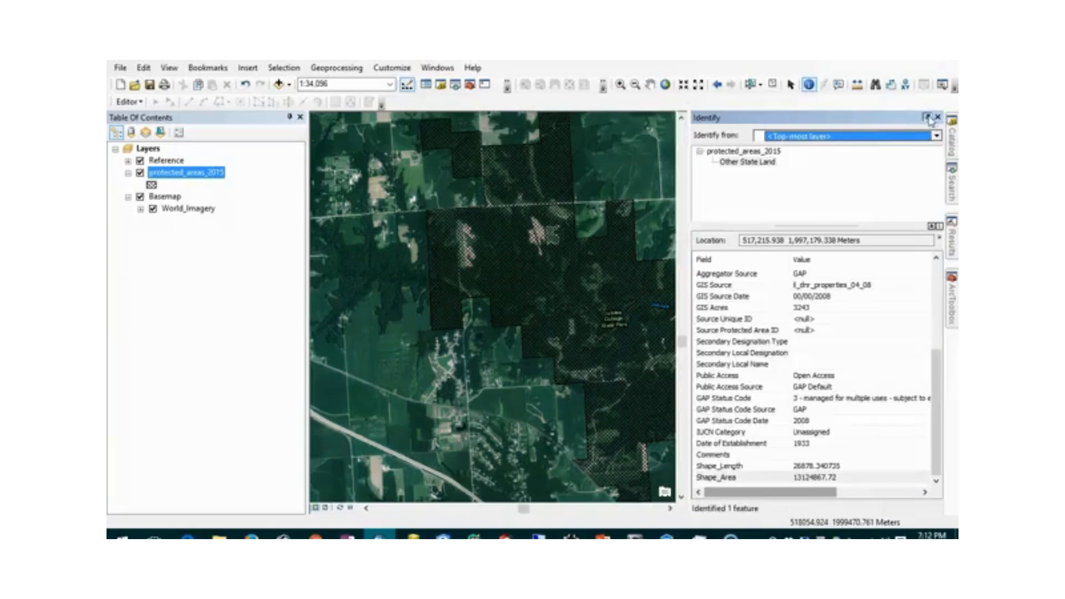
left_click(927, 118)
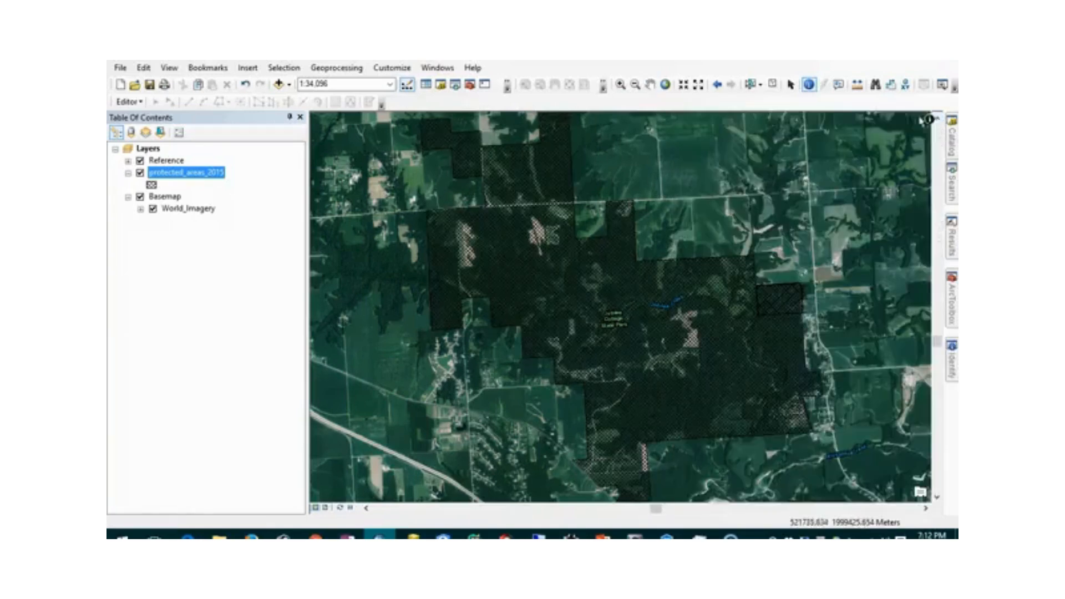
- Start the Measure tool in Measure An Area mode with units in square miles
left_click(861, 91)
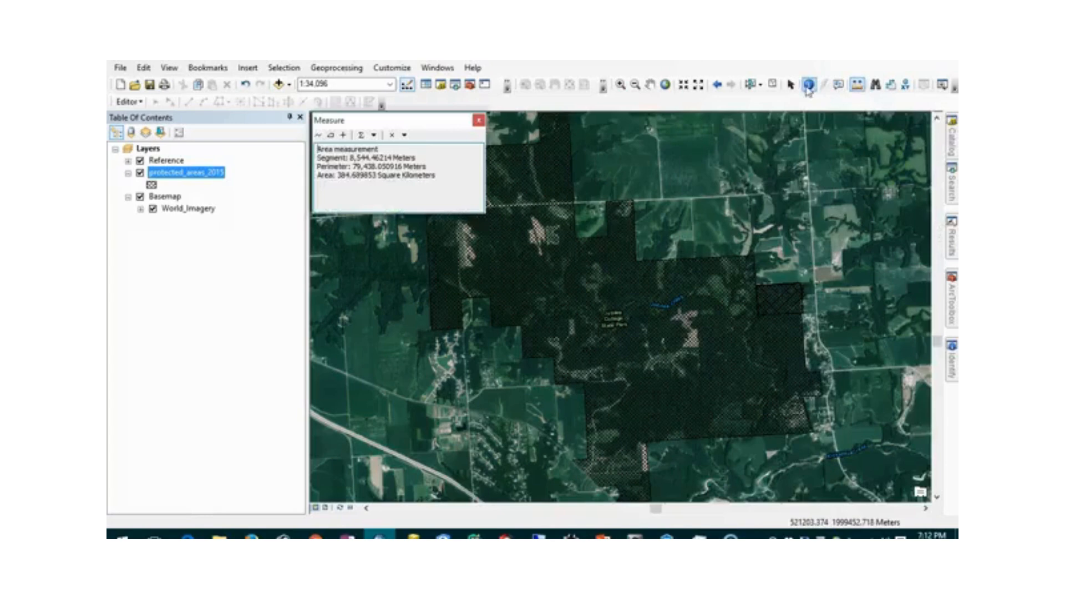
left_click(333, 137)
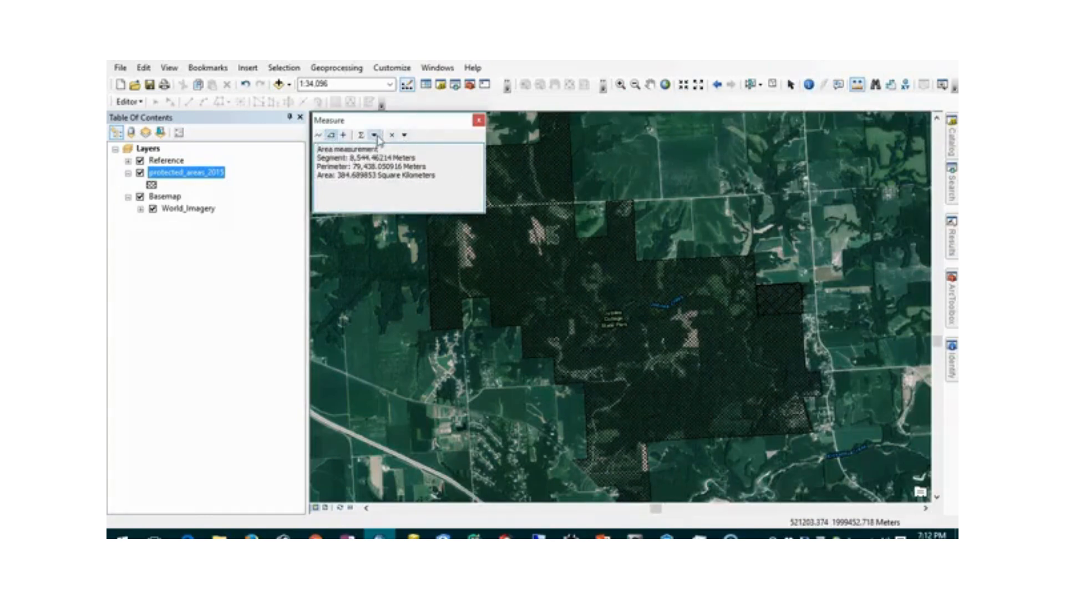
left_click(376, 136)
mouse_move(409, 167)
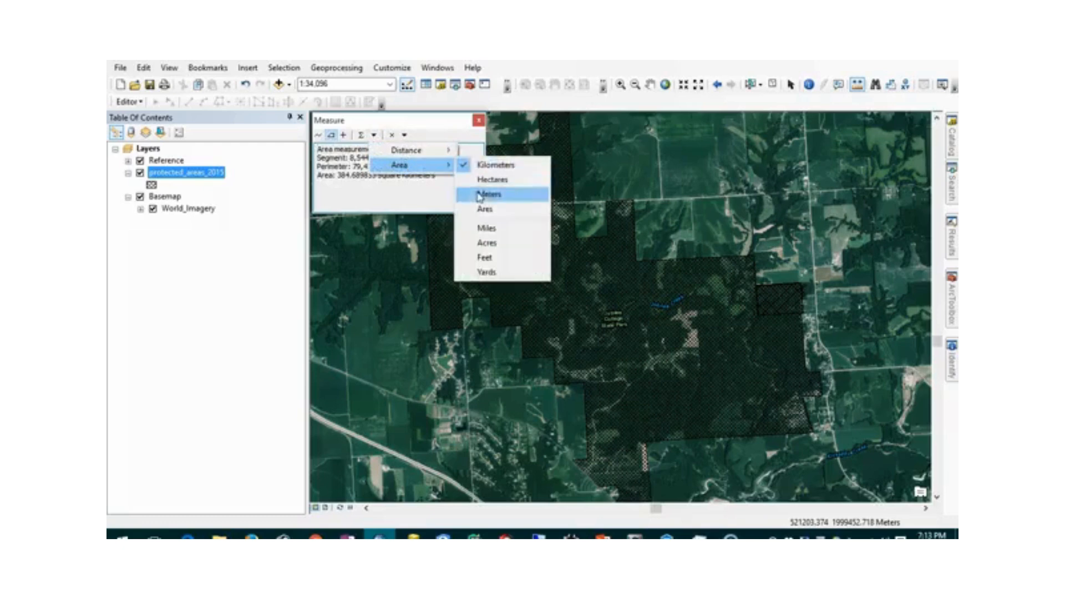
left_click(487, 228)
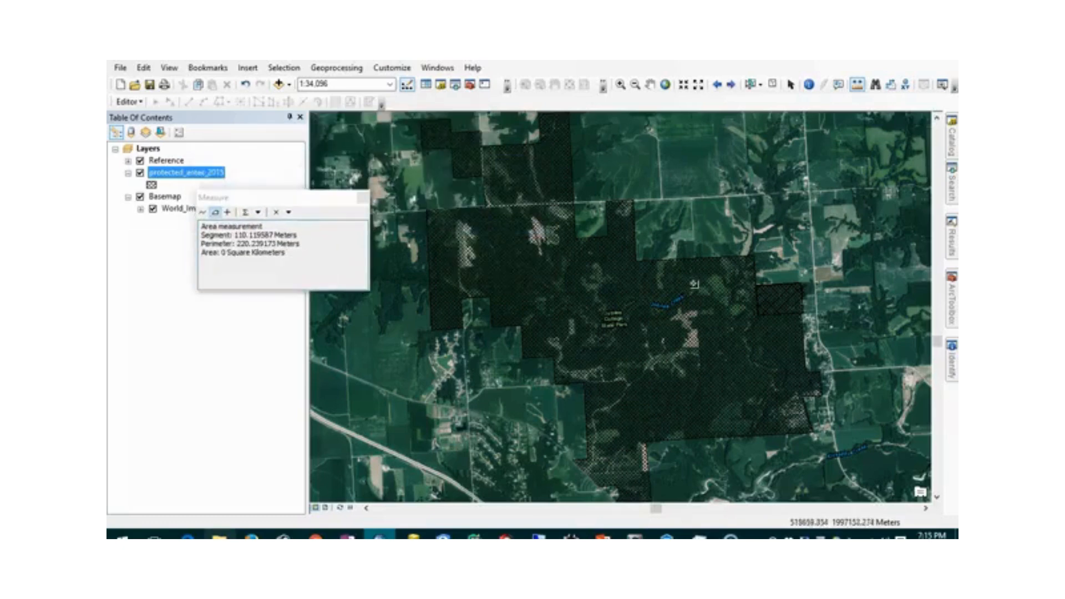
- Trace the park's eastern and northern boundary with area-measurement vertices
double_click(804, 345)
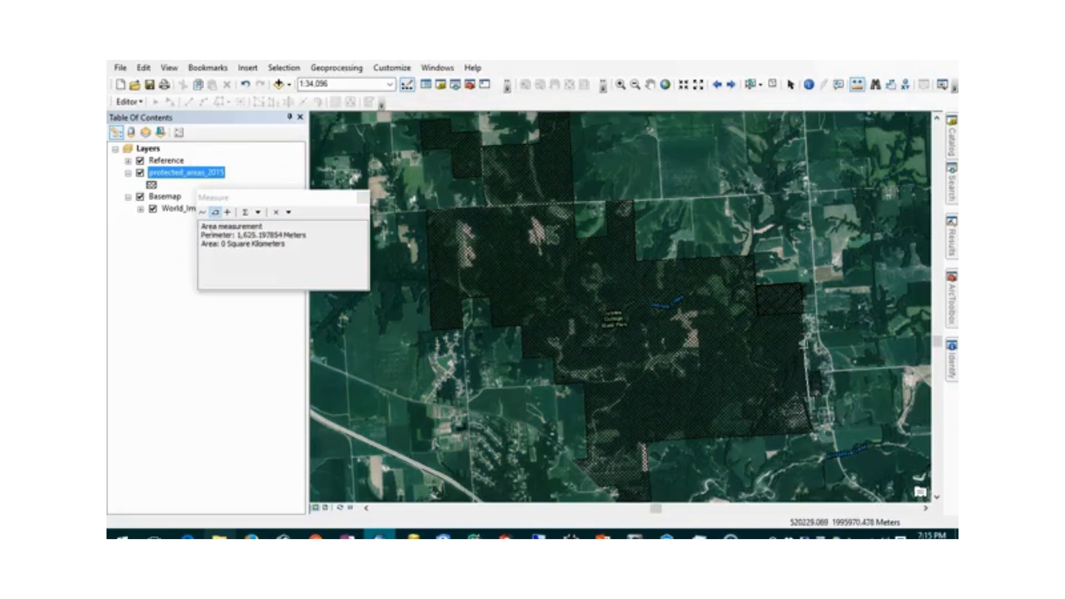
left_click(802, 286)
left_click(756, 284)
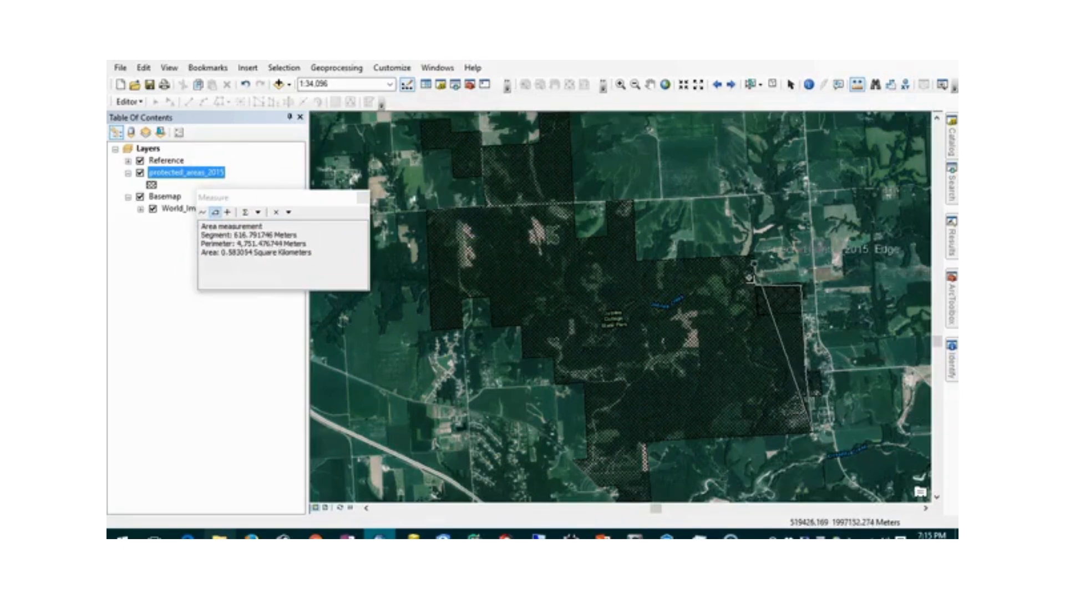
left_click(754, 257)
left_click(637, 258)
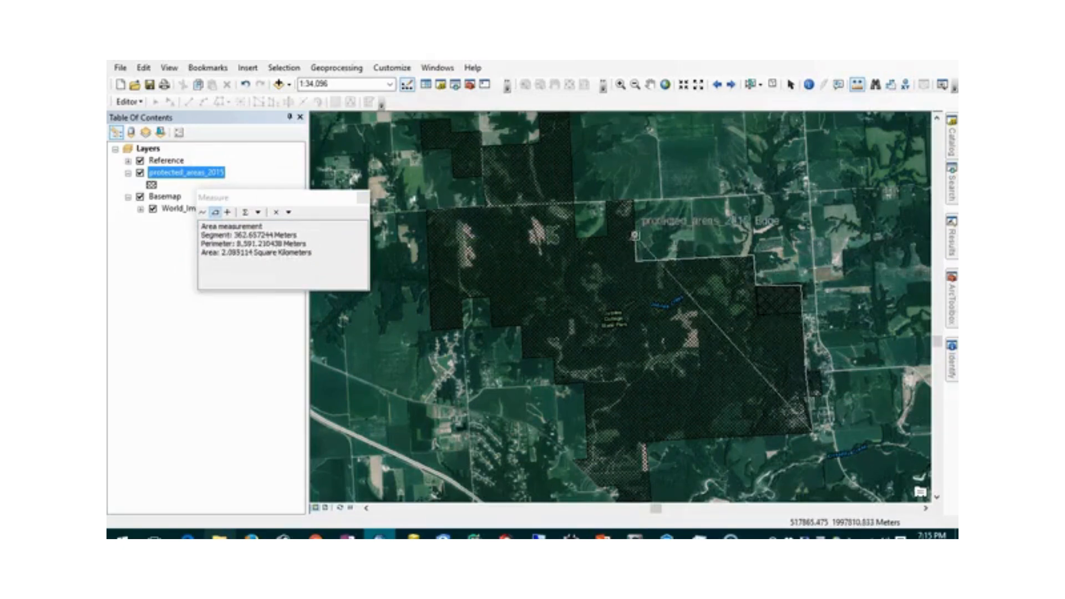
left_click(634, 200)
left_click(608, 202)
left_click(603, 236)
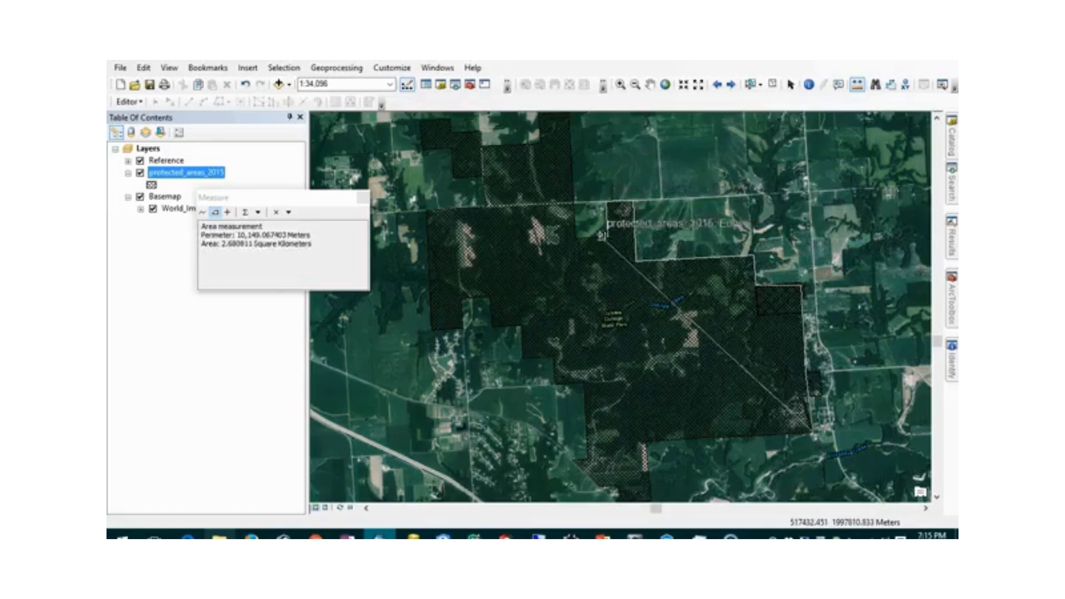
left_click(575, 238)
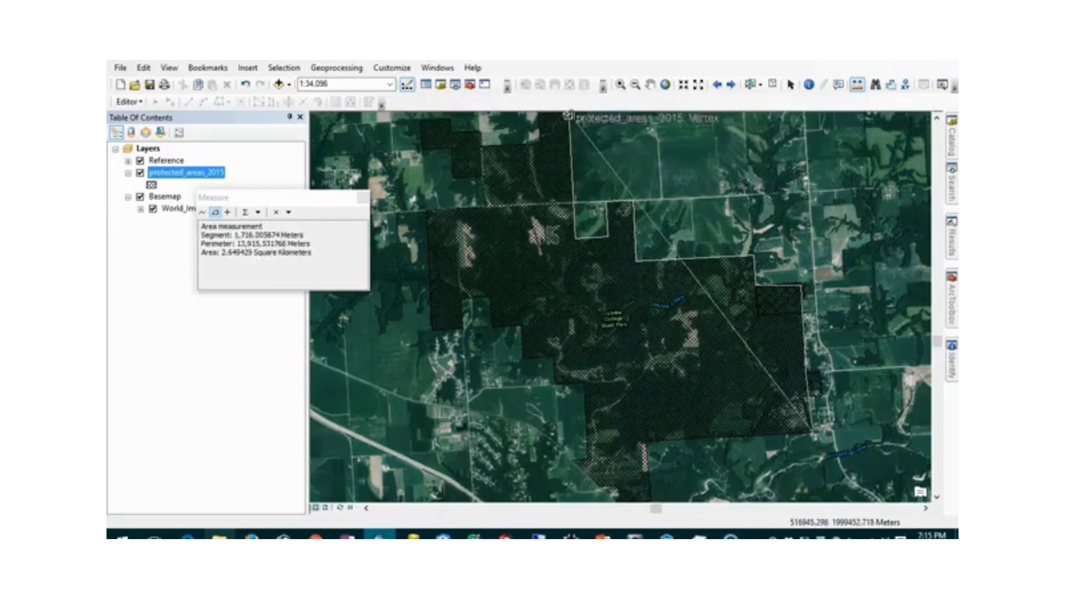
left_click(571, 114)
left_click(541, 115)
left_click(541, 143)
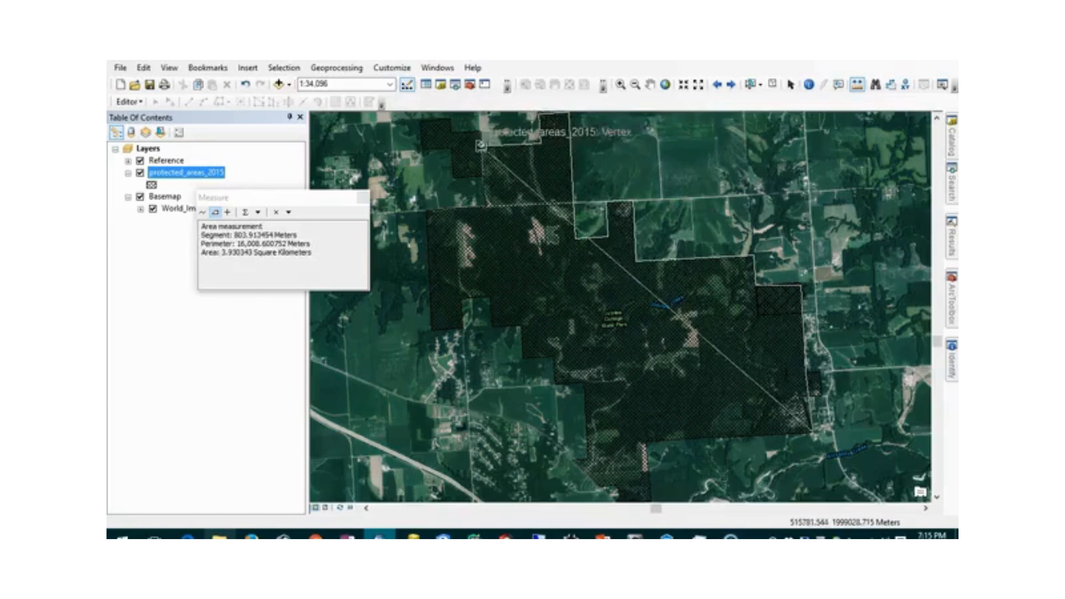
left_click(481, 145)
left_click(481, 132)
left_click(451, 132)
- Trace the western and southern boundary and finish the park area at about 13.8 square kilometres
left_click(450, 118)
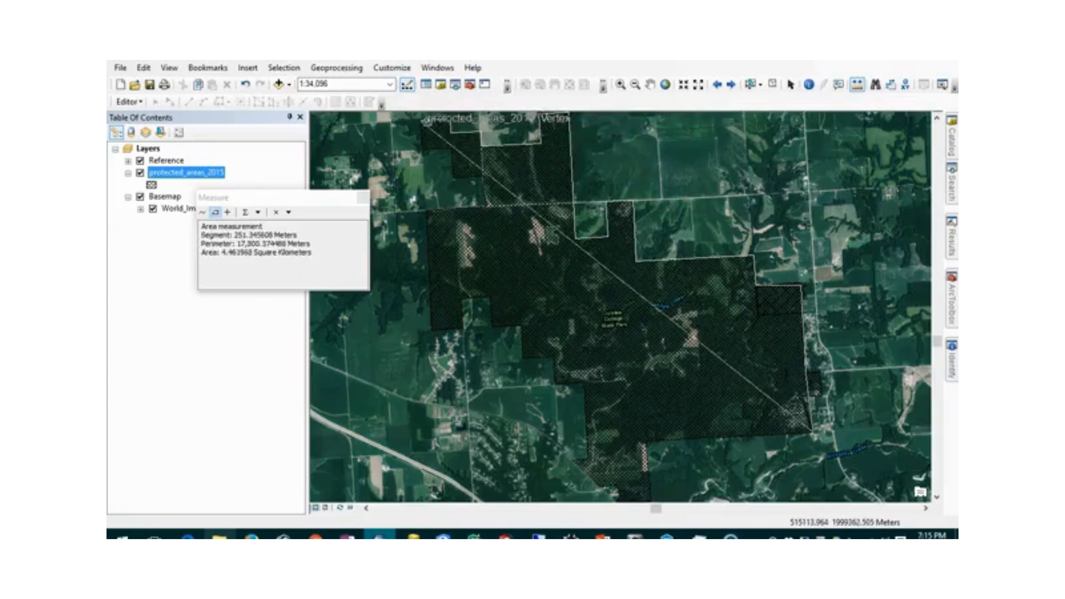
left_click(422, 121)
left_click(423, 149)
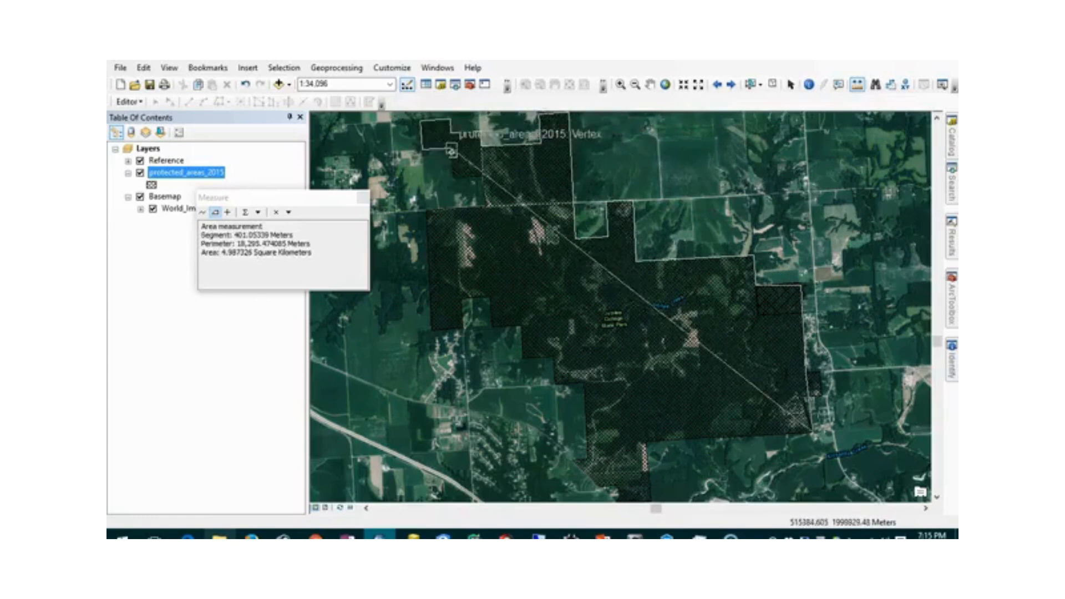
left_click(452, 149)
left_click(452, 178)
left_click(481, 178)
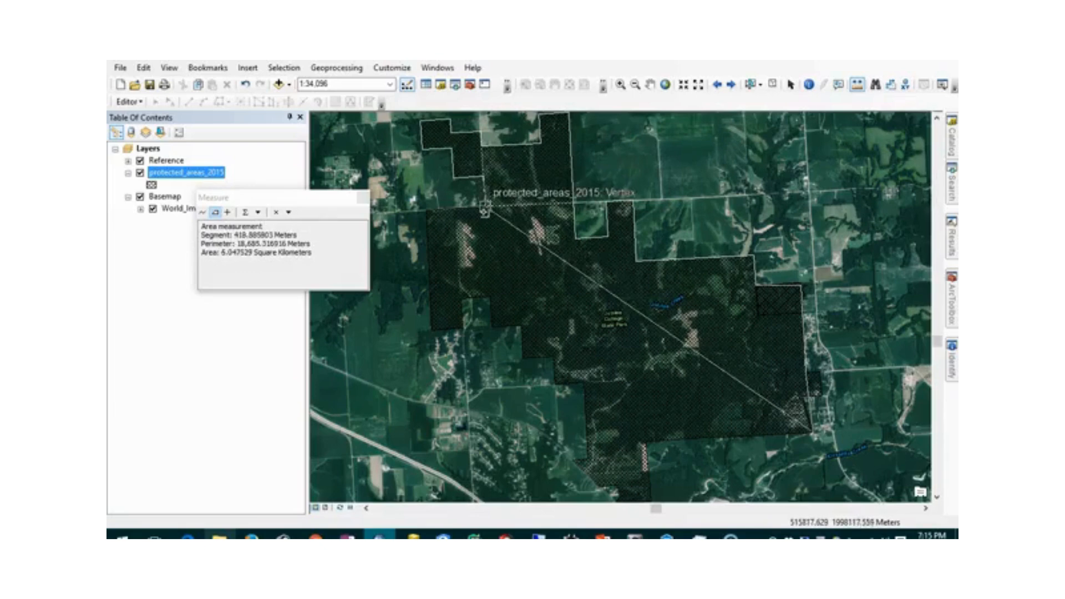
left_click(485, 208)
left_click(427, 210)
left_click(433, 331)
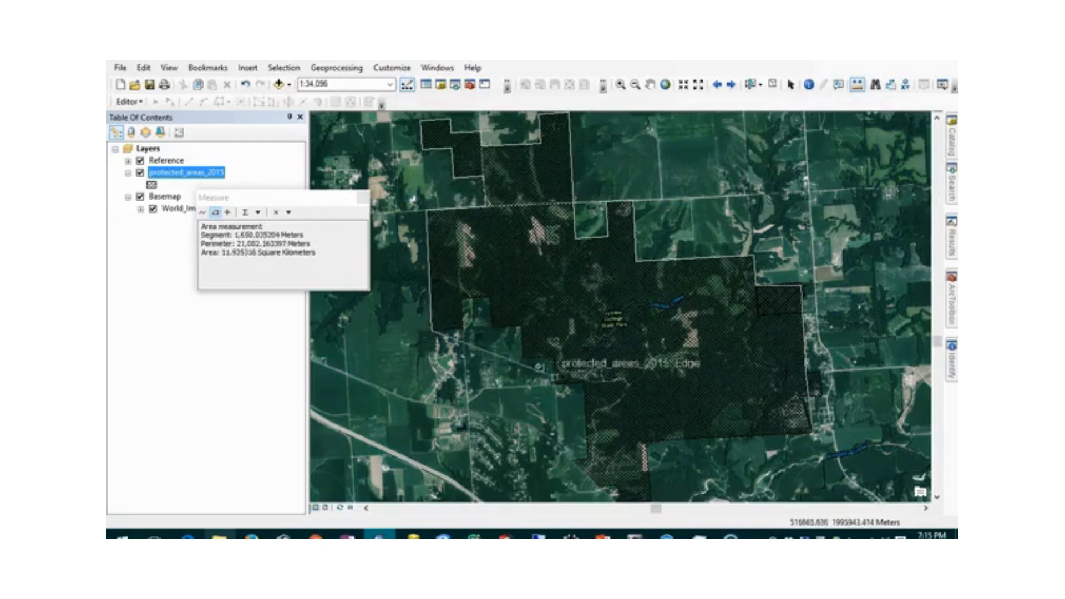
left_click(584, 382)
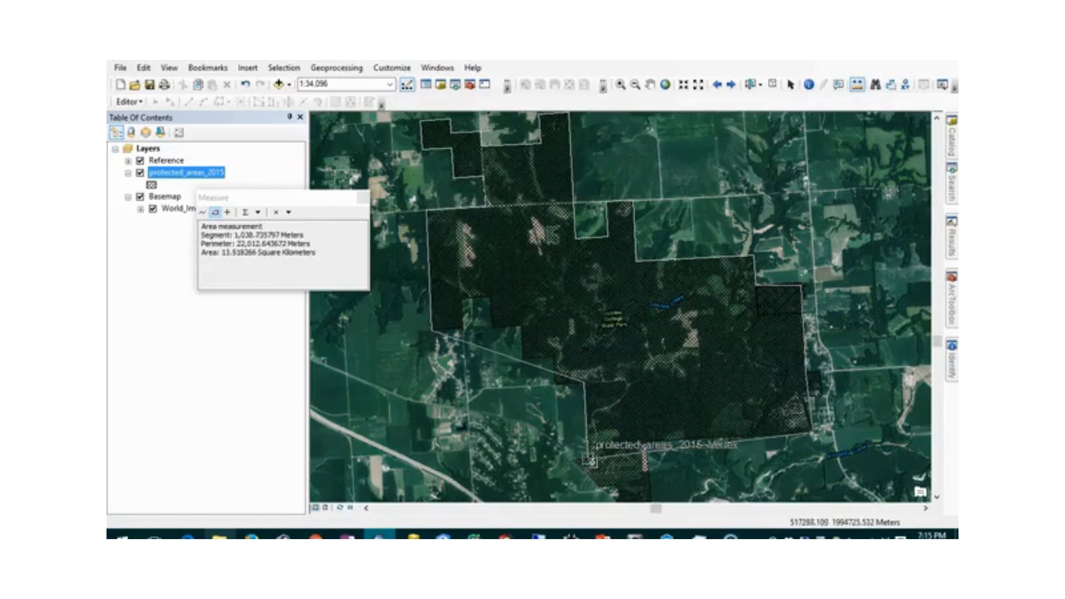
left_click(590, 461)
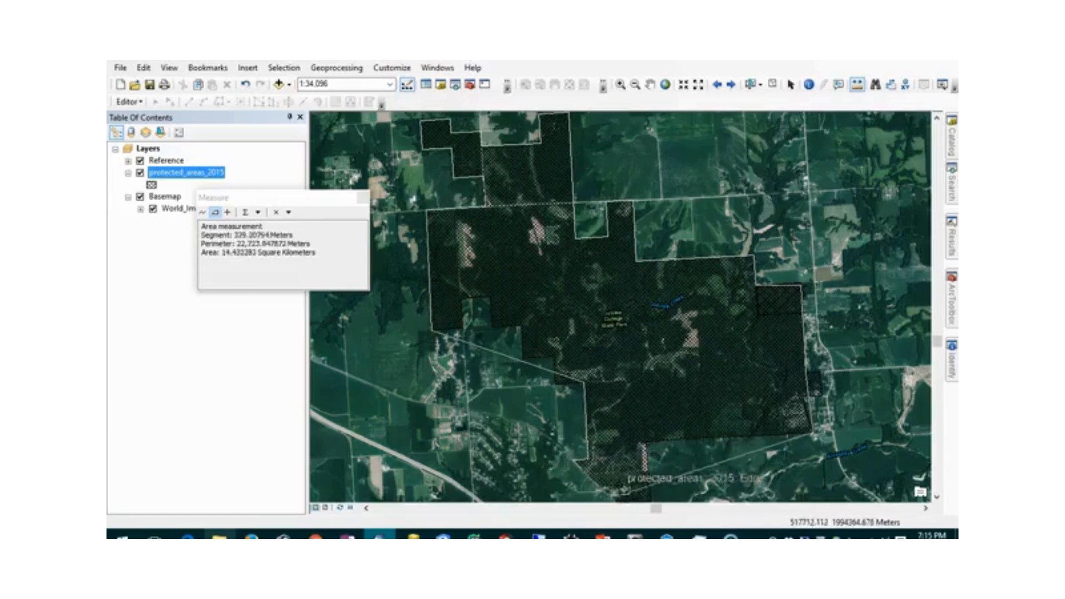
left_click(651, 501)
double_click(648, 442)
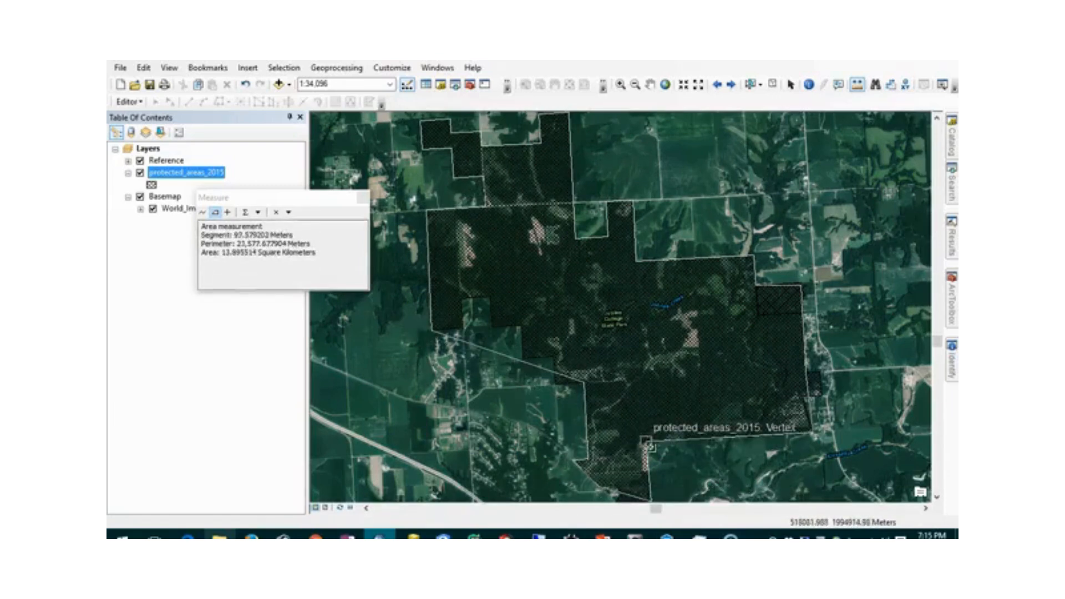
double_click(647, 441)
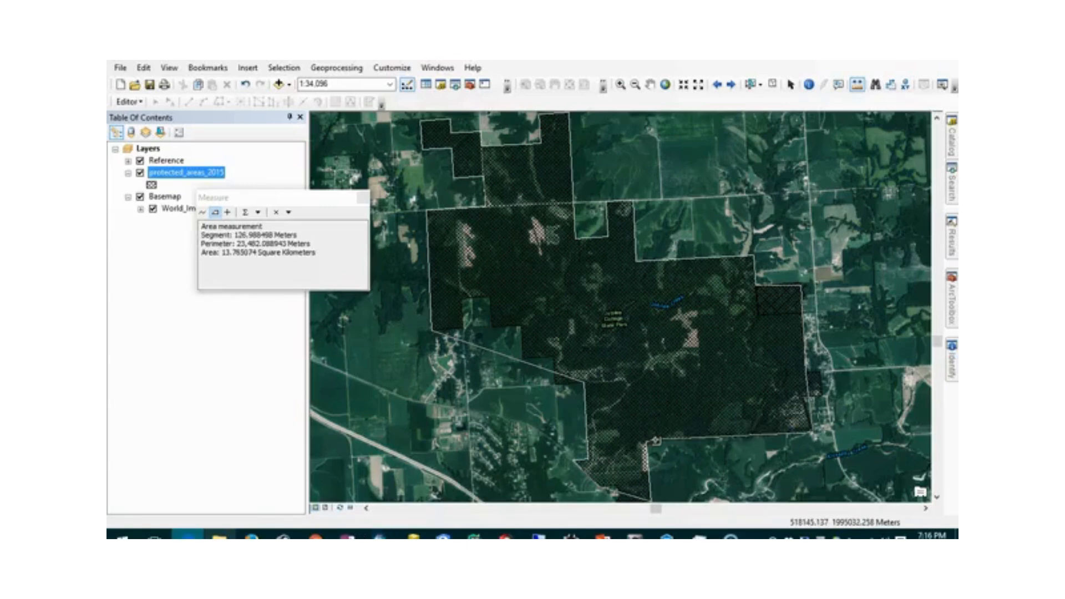
- Close the Measure window and clear its measurement lines
right_click(654, 444)
left_click(649, 442)
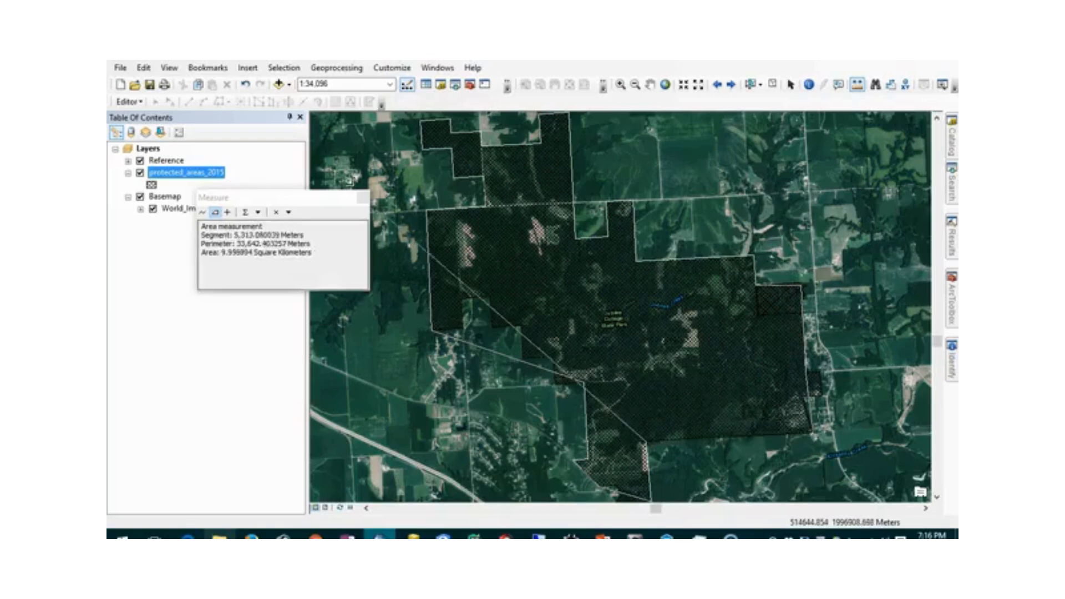
left_click(361, 202)
left_click(361, 202)
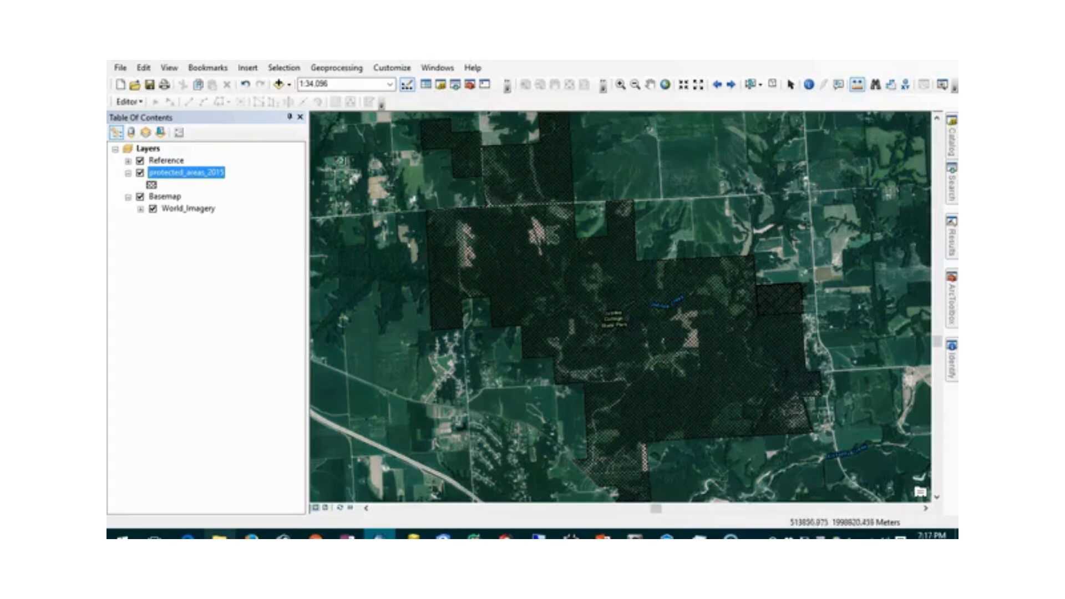
- In Add Data, keep Folder Connections as the location and begin connecting a new folder
left_click(279, 85)
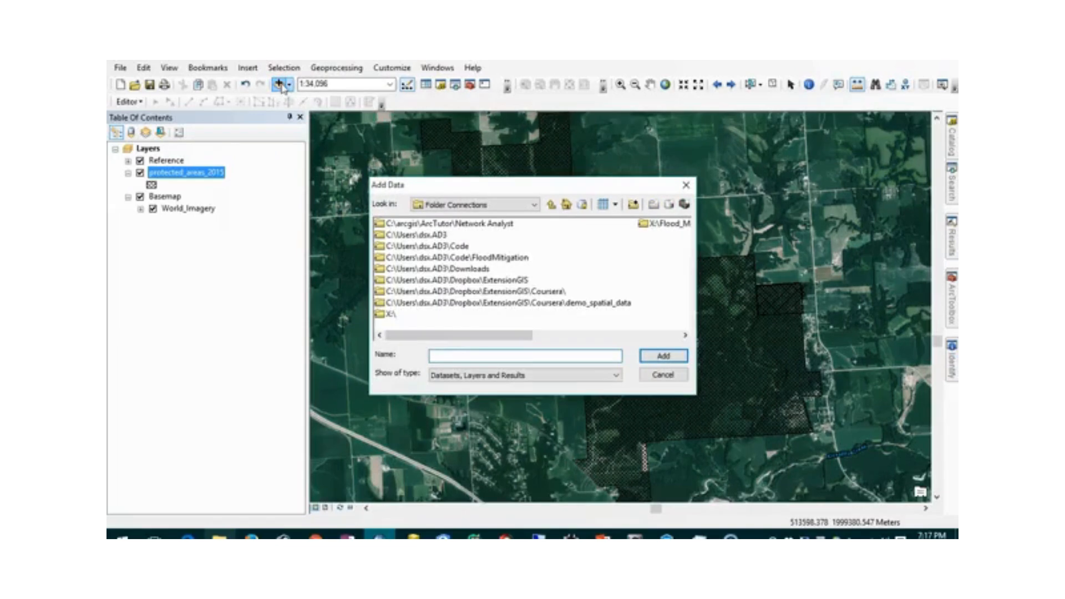
left_click(505, 205)
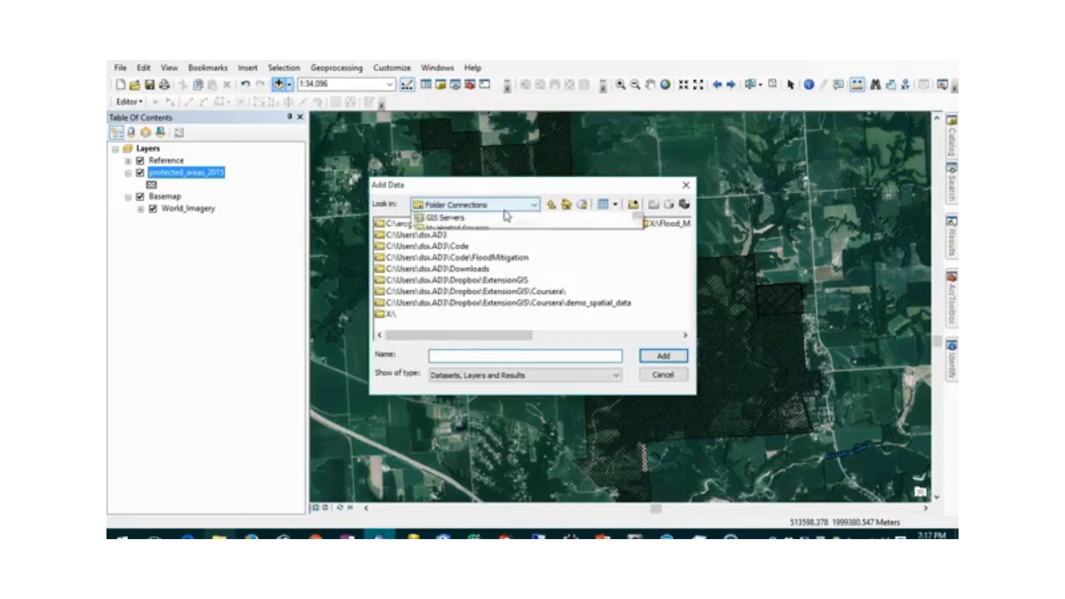
scroll(499, 231, "up", 1)
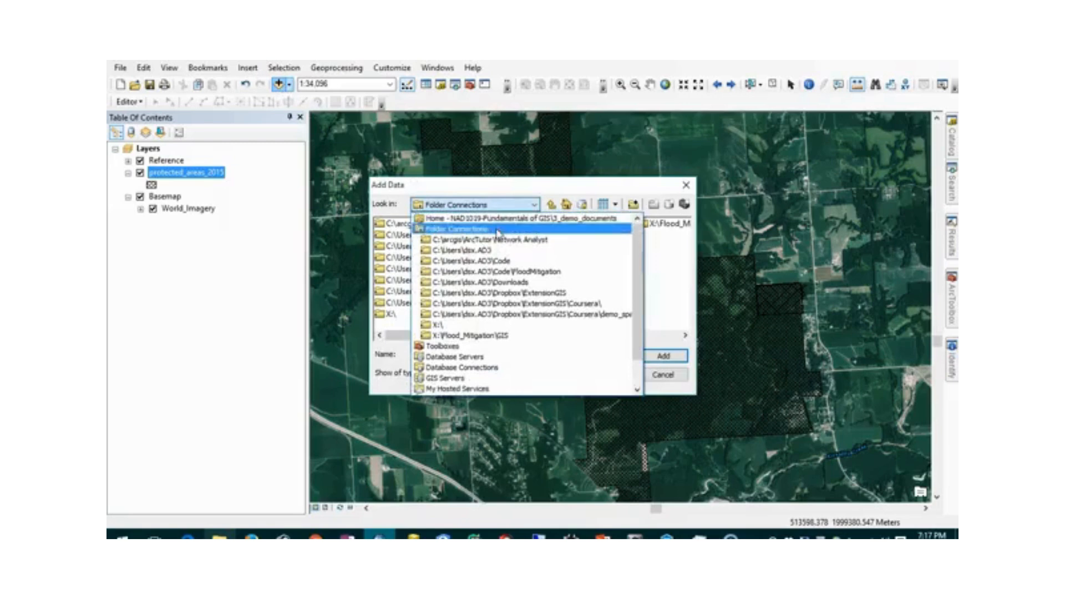
left_click(497, 230)
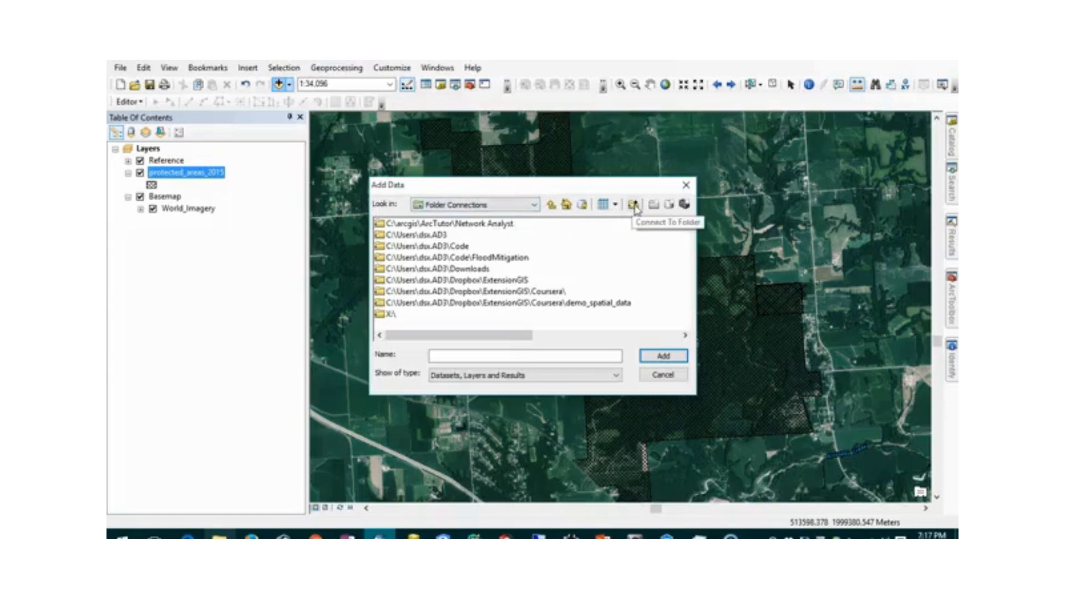
left_click(634, 205)
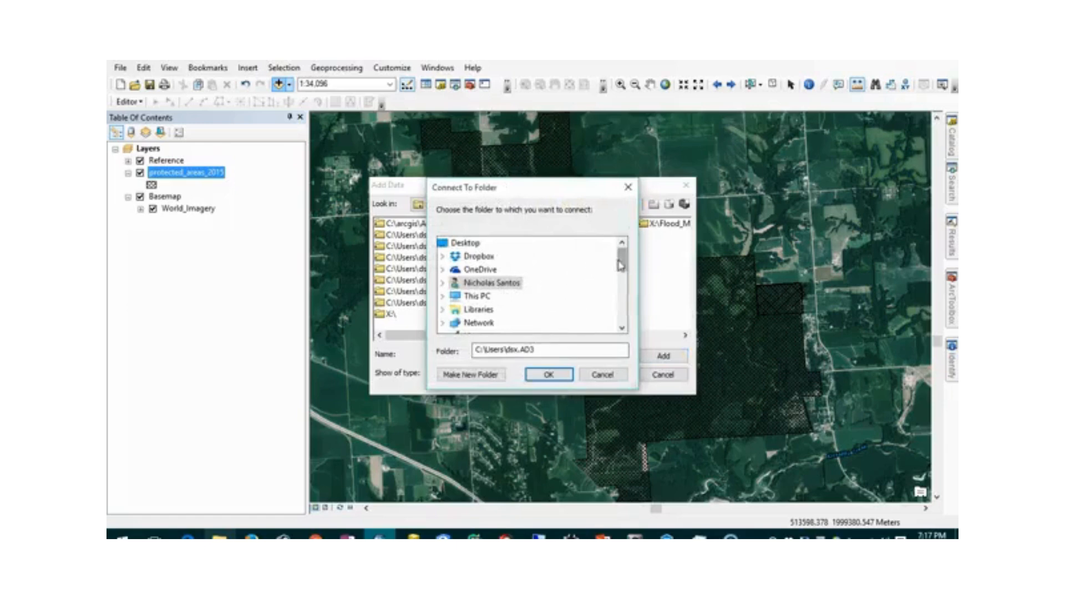
- Connect the Code folder in the Connect To Folder dialog
double_click(452, 283)
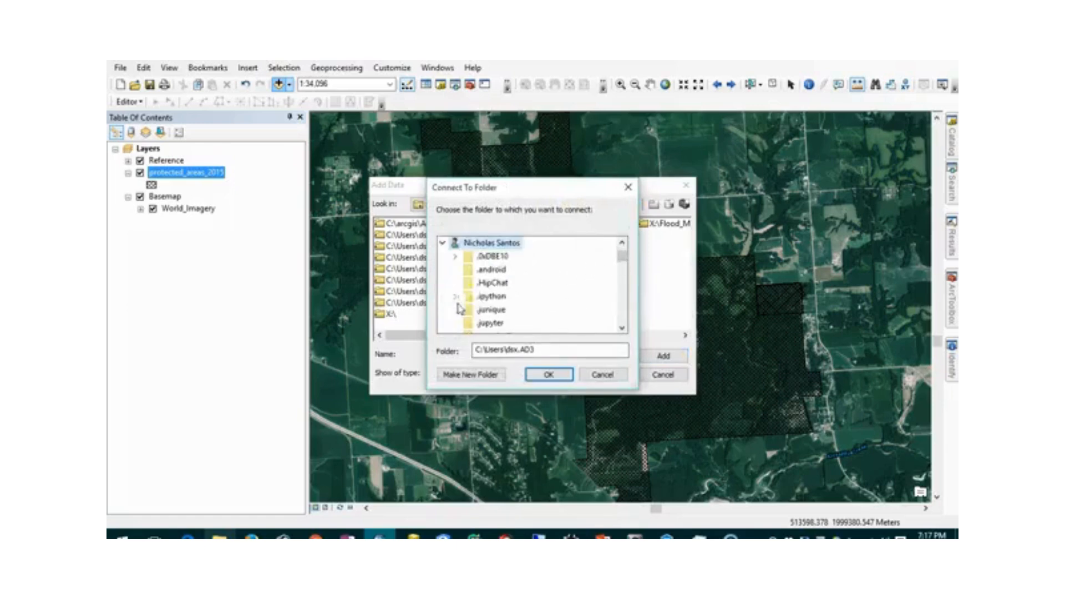
double_click(487, 297)
left_click(455, 283)
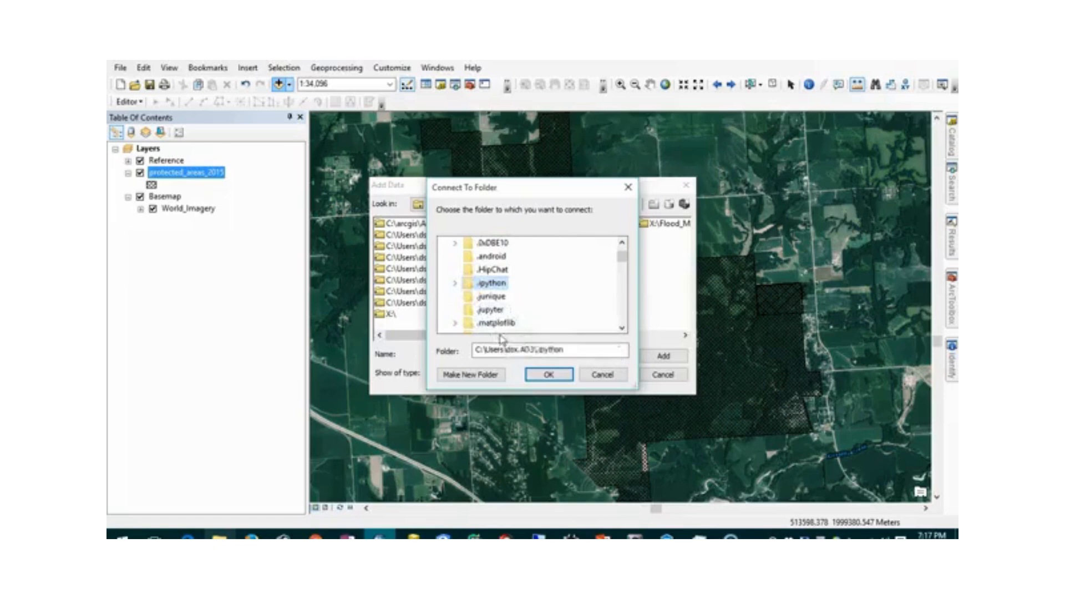
scroll(499, 305, "down", 2)
scroll(499, 307, "down", 5)
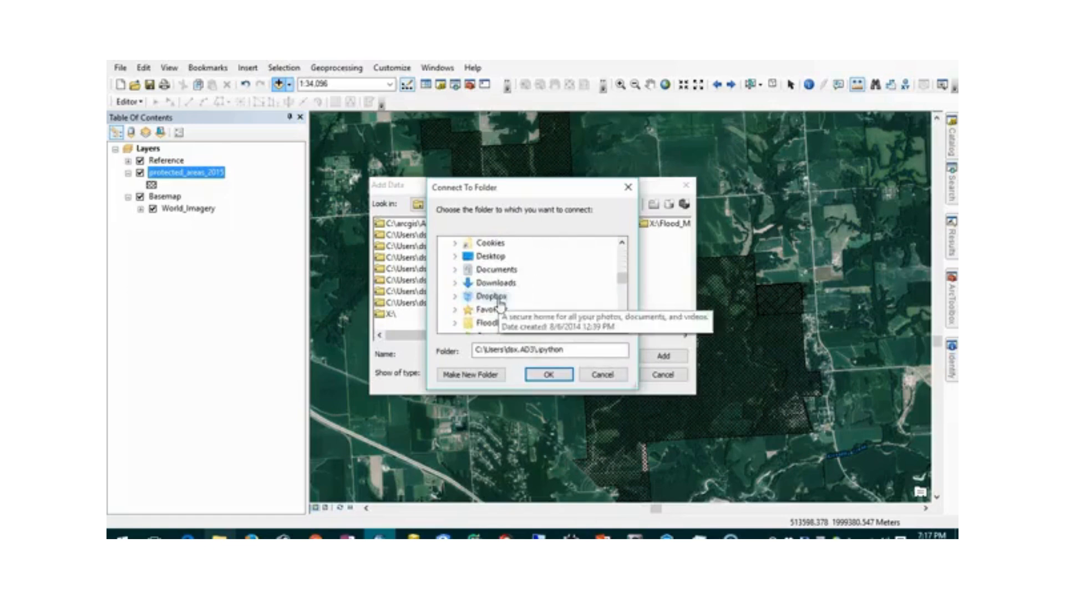
scroll(500, 302, "up", 2)
double_click(487, 296)
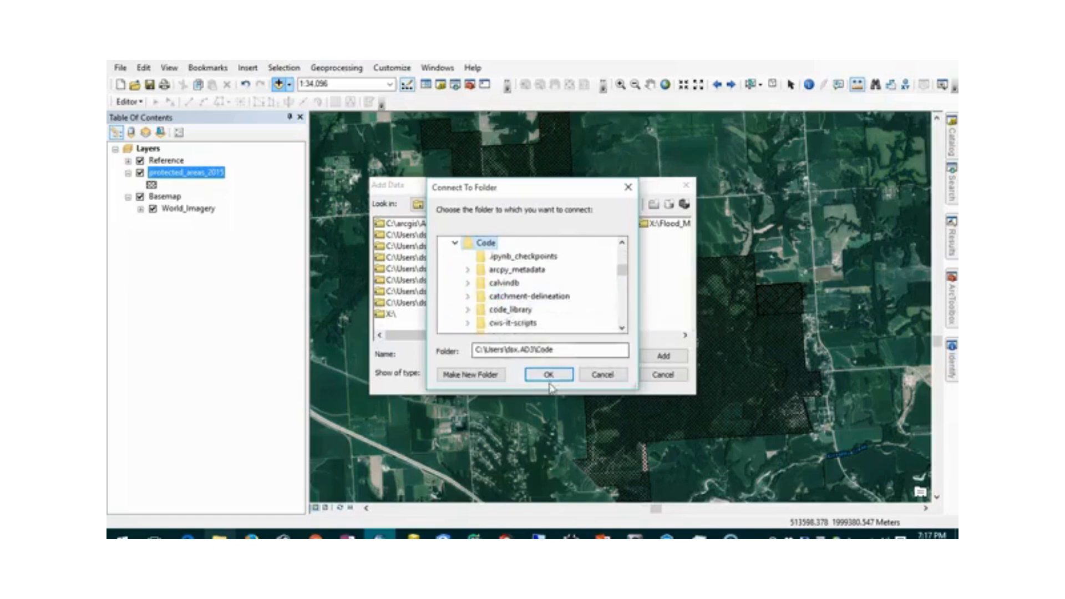
left_click_drag(512, 189, 562, 176)
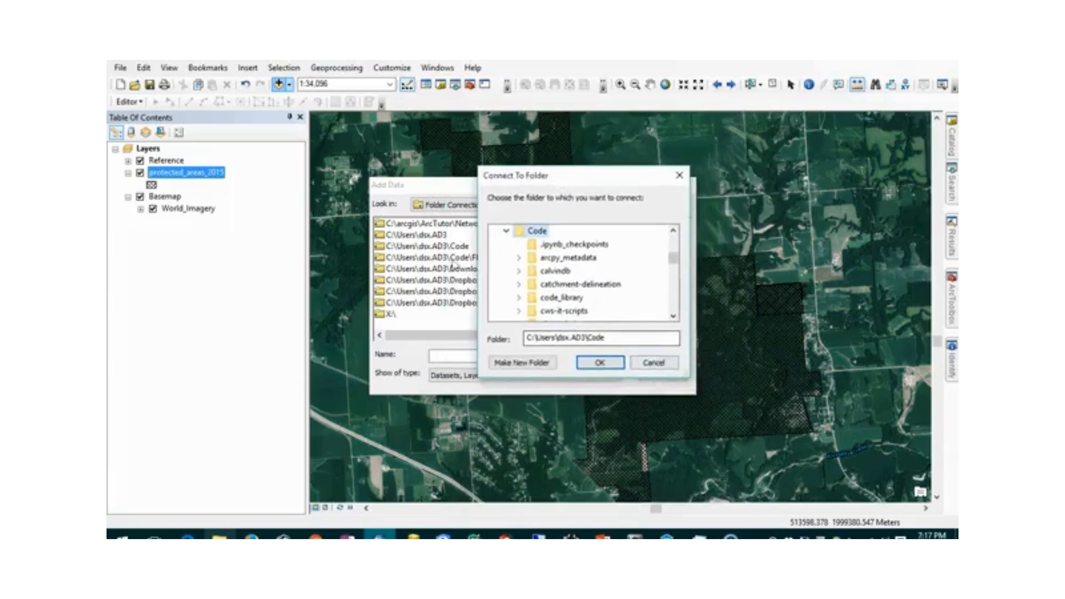
left_click(653, 362)
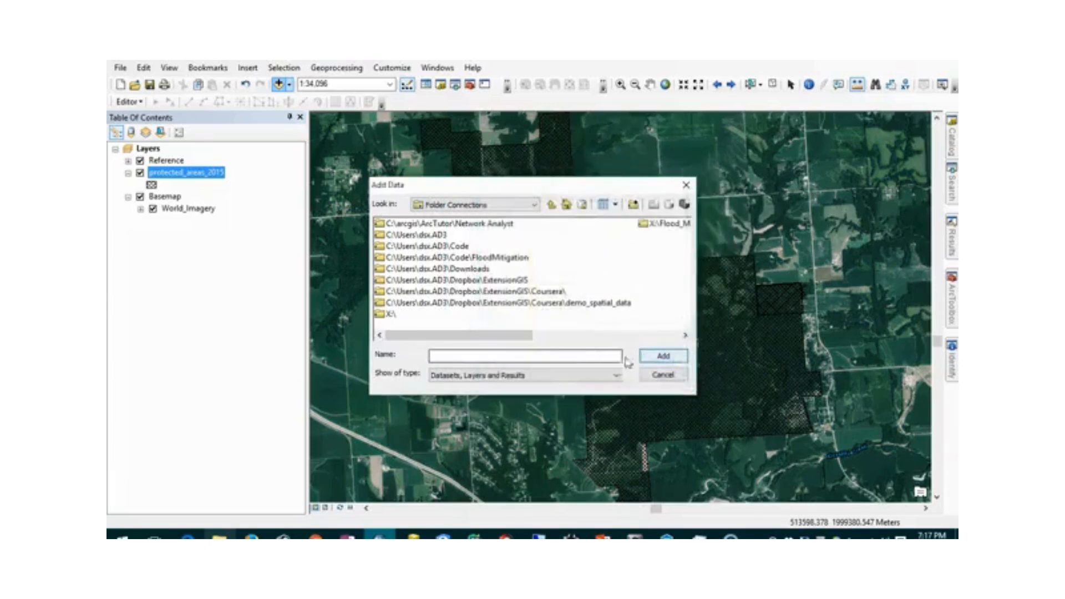
- Add nlcd_2011_land_cover from Code > FloodMitigation > regions > SouthernIllinois > layers.gdb
double_click(462, 250)
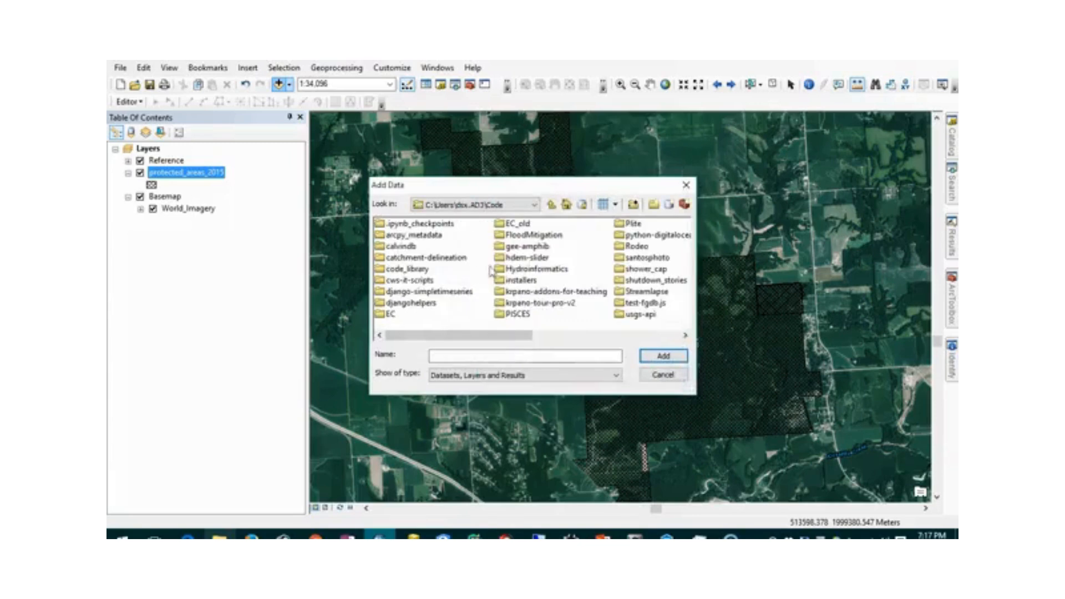
double_click(527, 237)
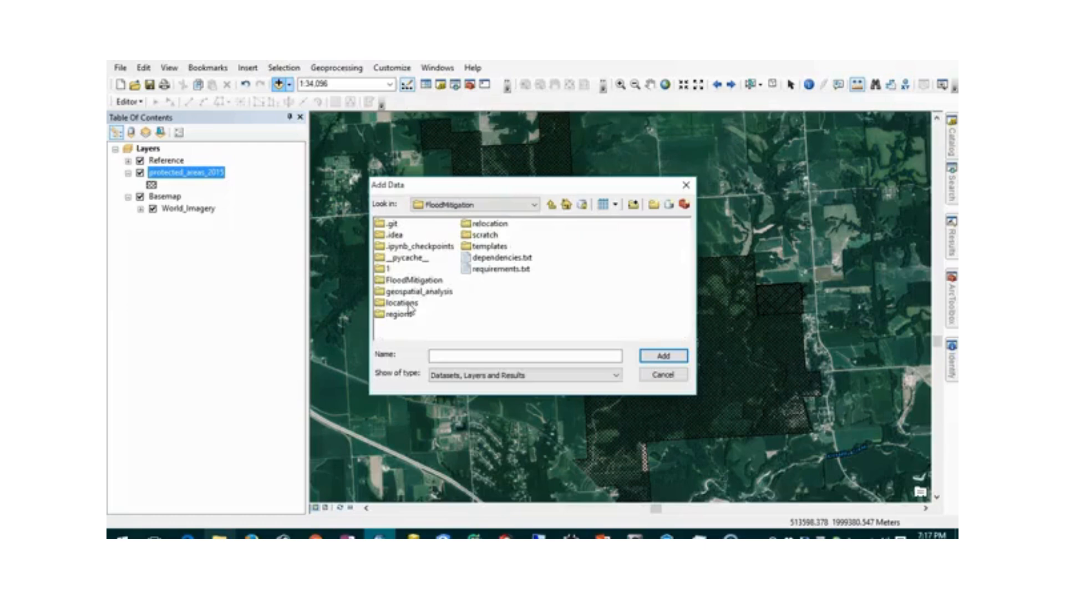
double_click(409, 320)
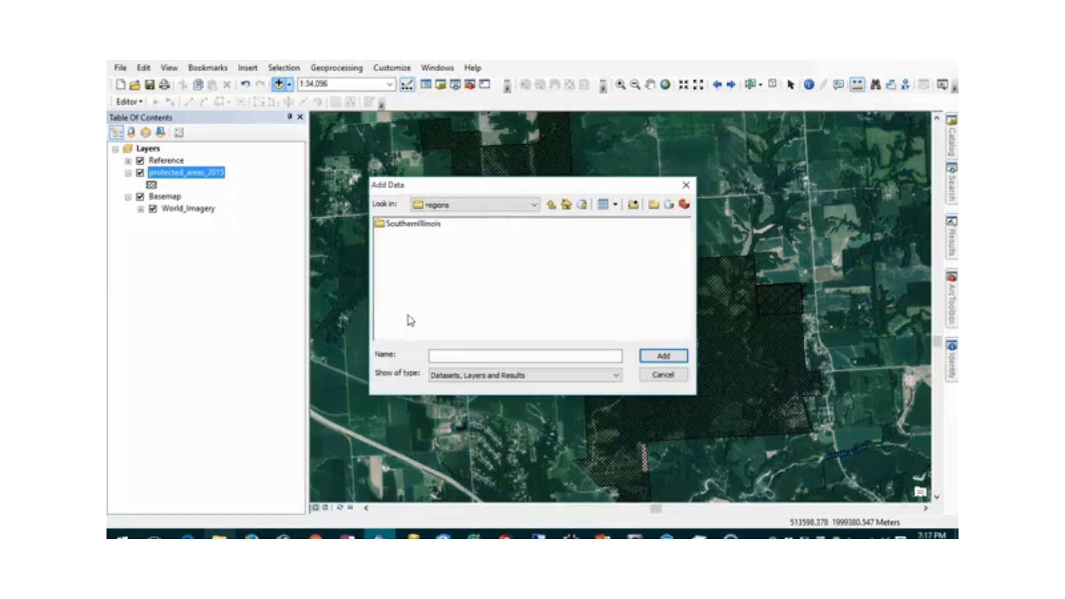
double_click(413, 228)
double_click(410, 224)
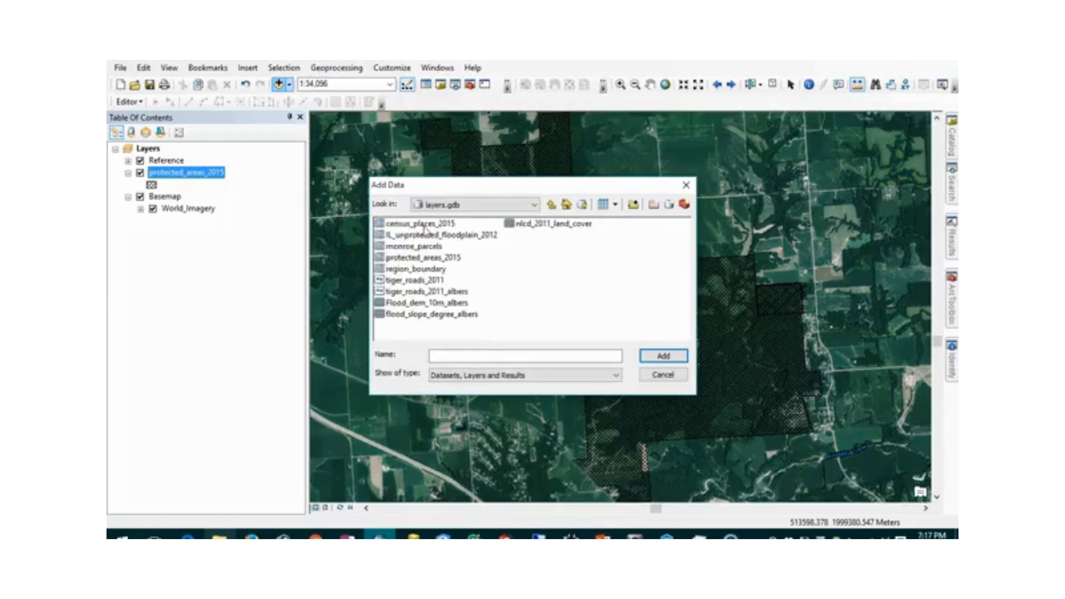
left_click(558, 229)
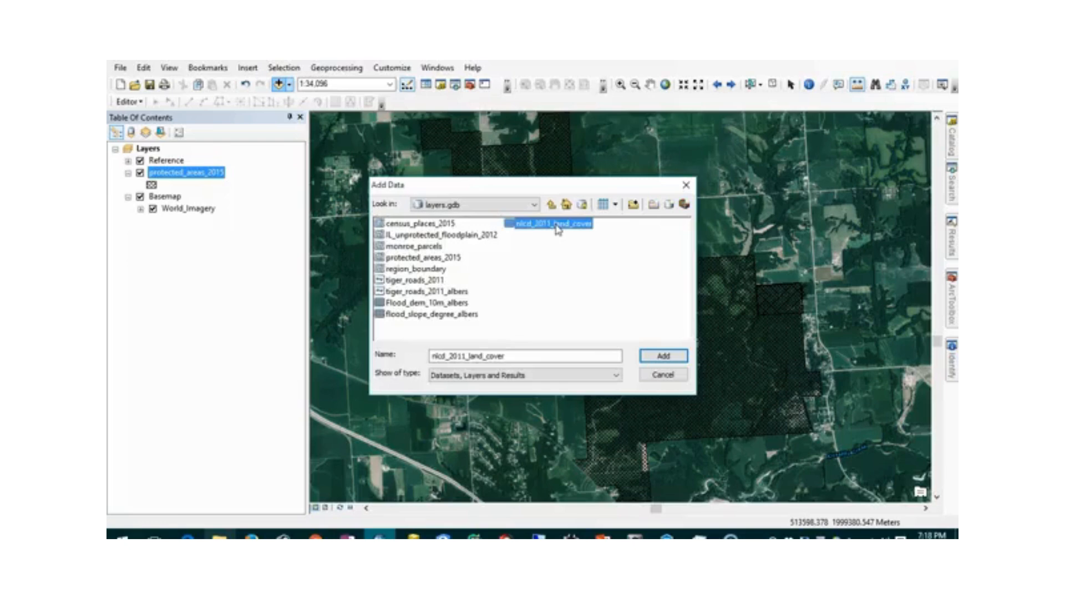
left_click(663, 356)
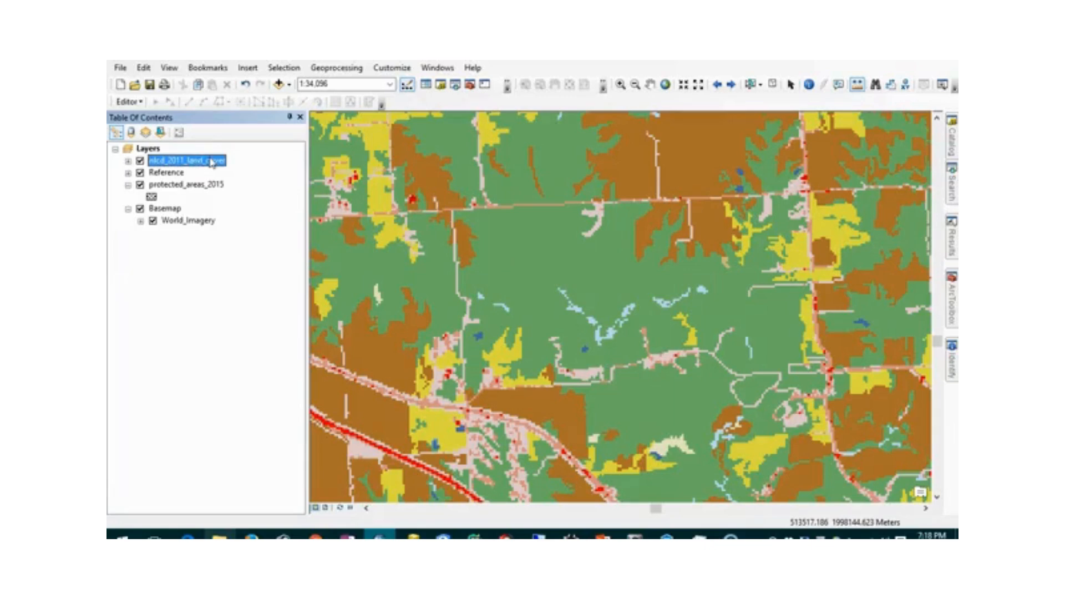
- Move nlcd_2011_land_cover beneath protected_areas_2015 and switch off Basemap and Reference
left_click_drag(210, 163, 226, 208)
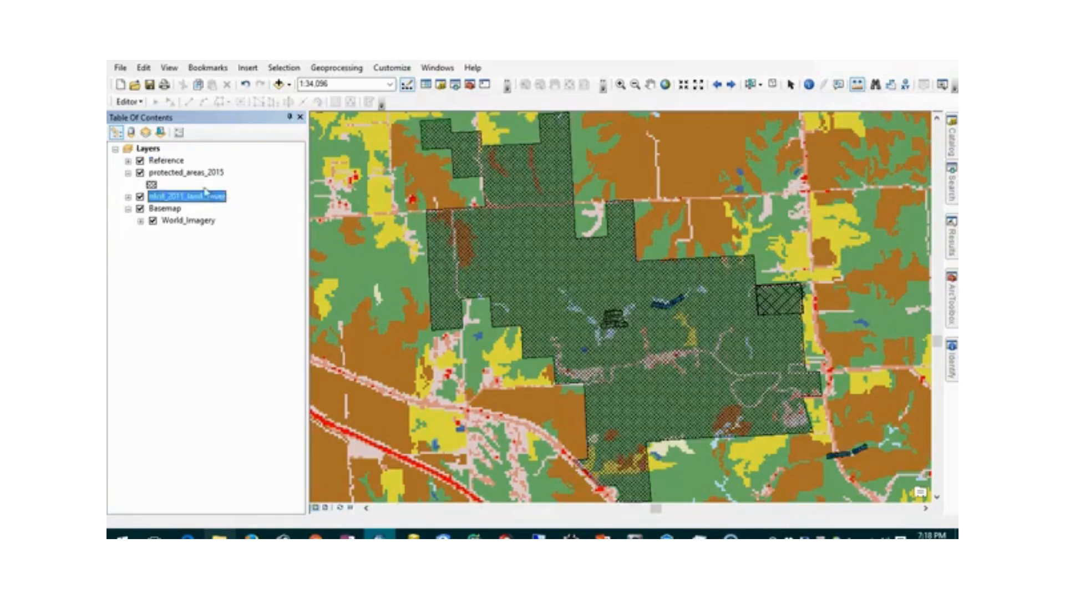
left_click(140, 208)
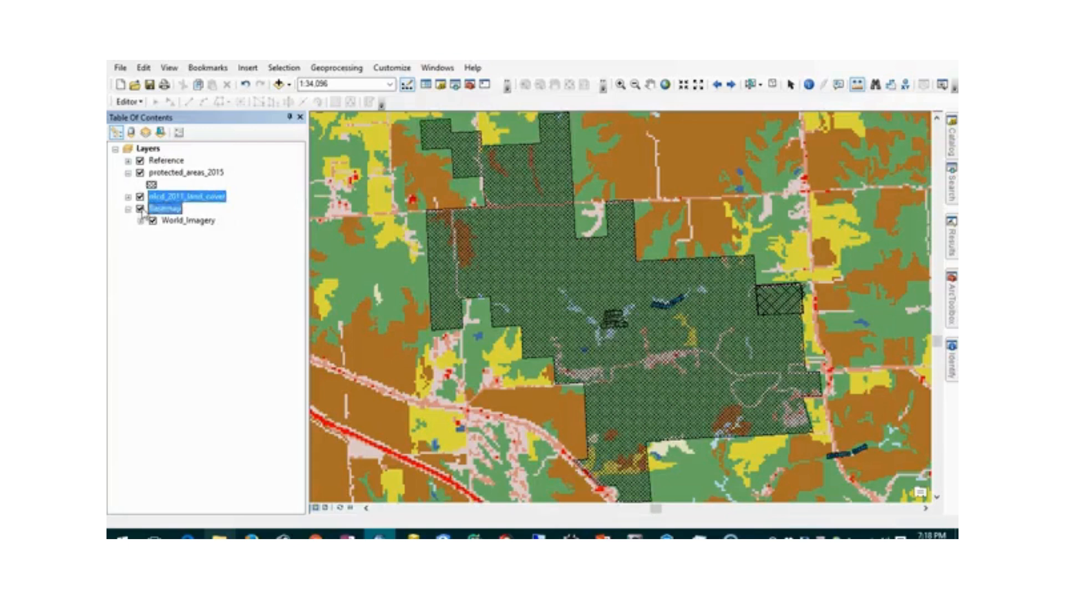
left_click(140, 160)
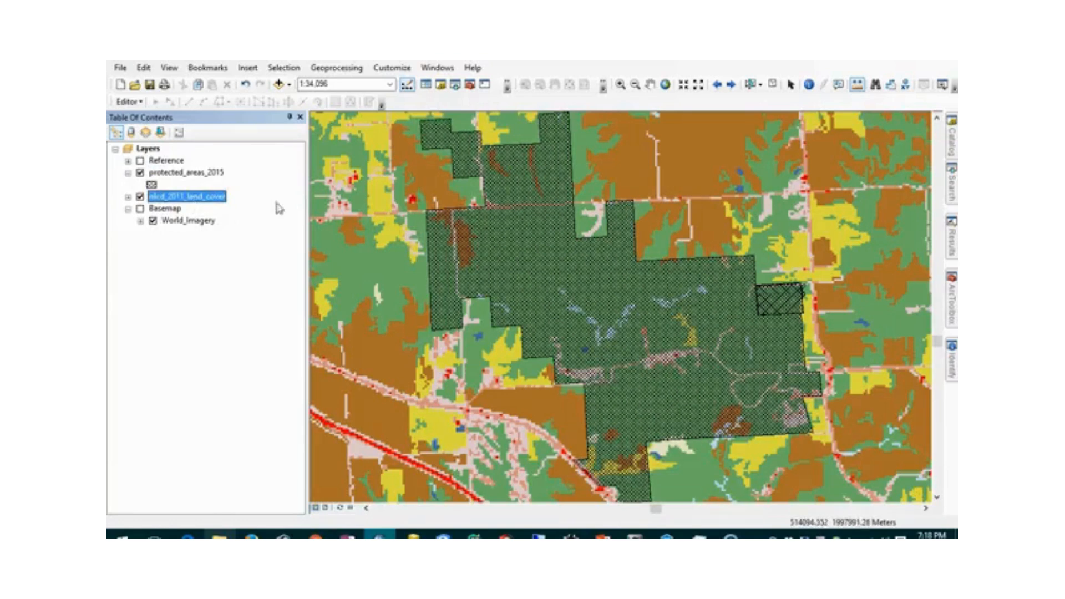
- Pan west and north of town to inspect the land cover, briefly expanding its legend classes
left_click(650, 84)
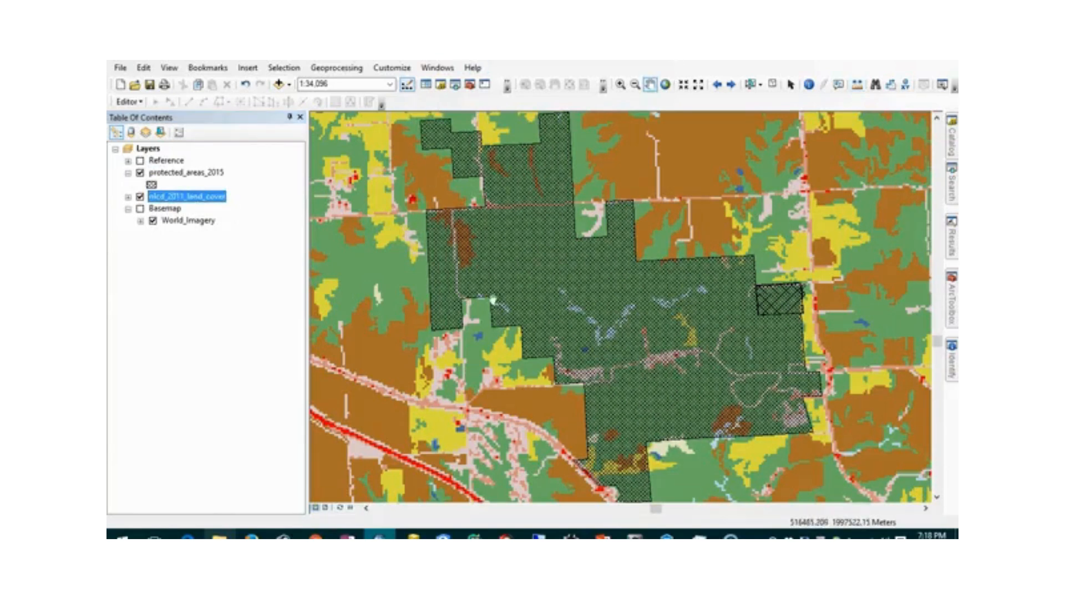
left_click_drag(422, 325, 794, 248)
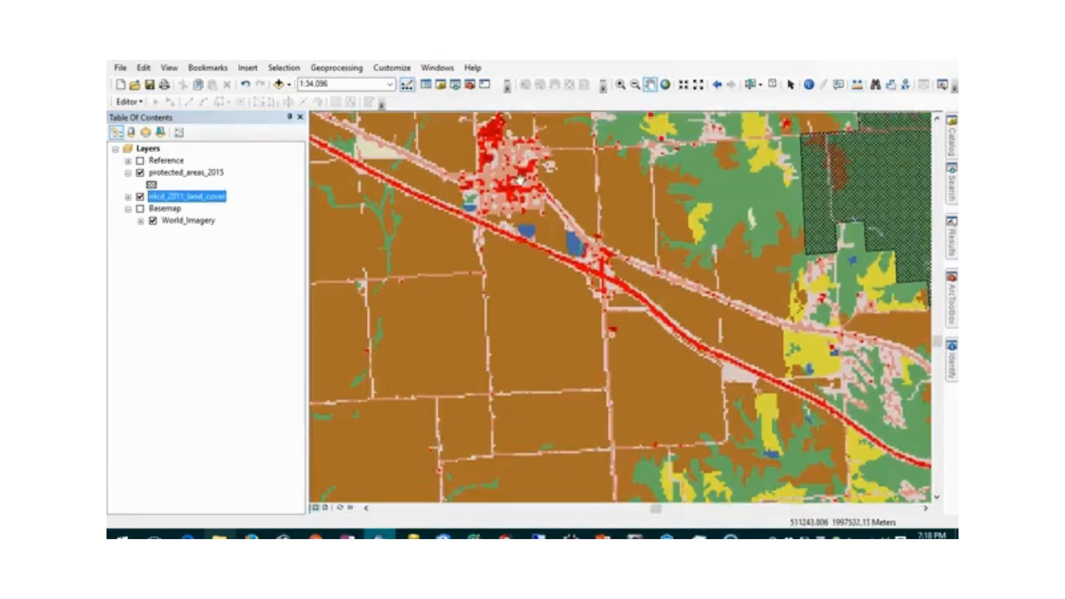
left_click_drag(520, 178, 539, 286)
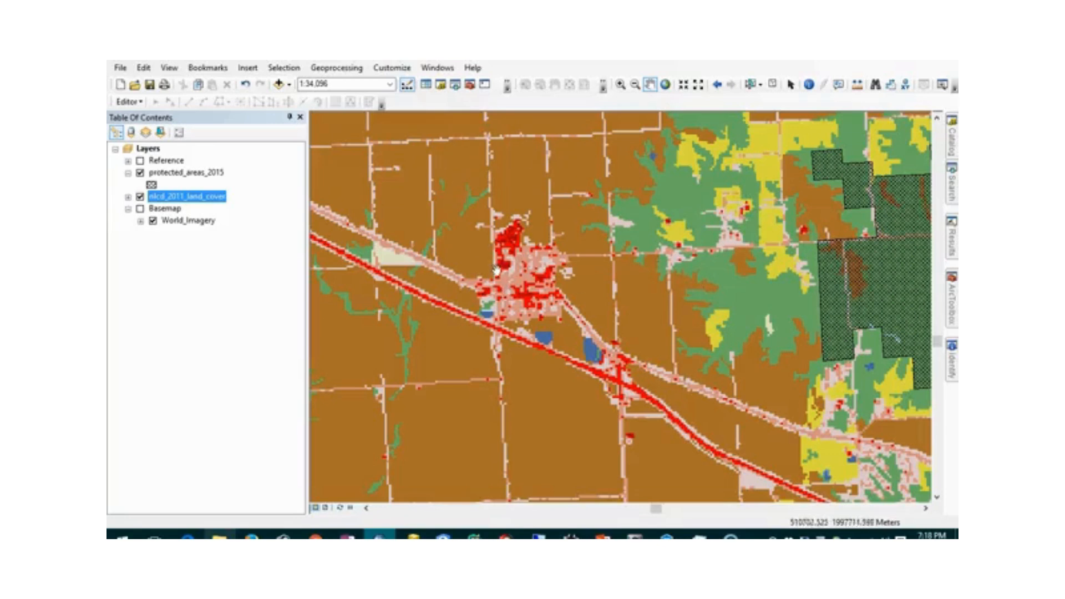
left_click_drag(366, 258, 616, 316)
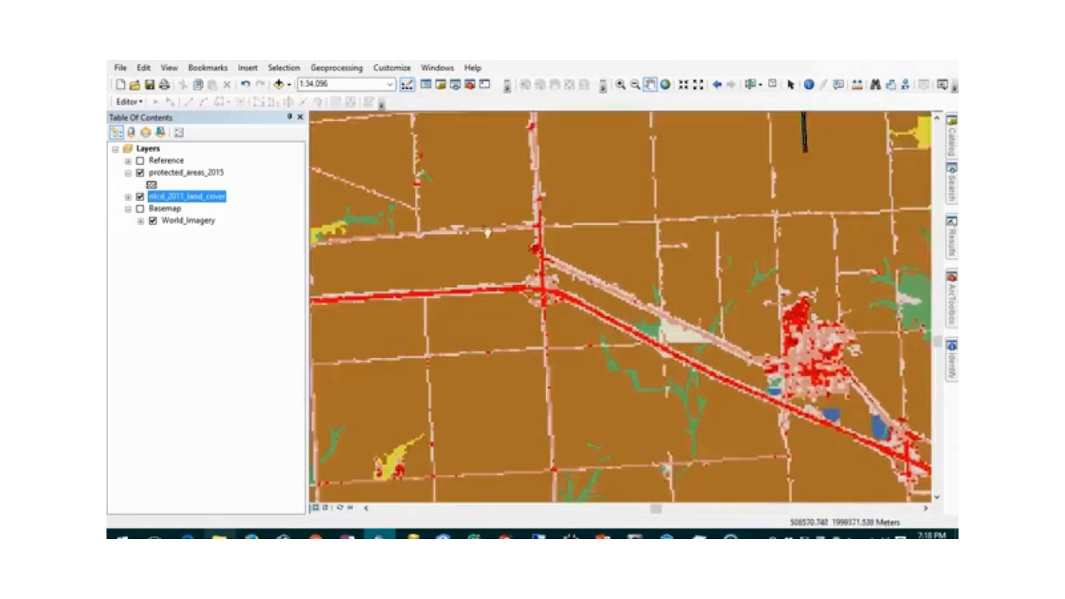
left_click_drag(461, 224, 686, 313)
left_click_drag(518, 257, 514, 314)
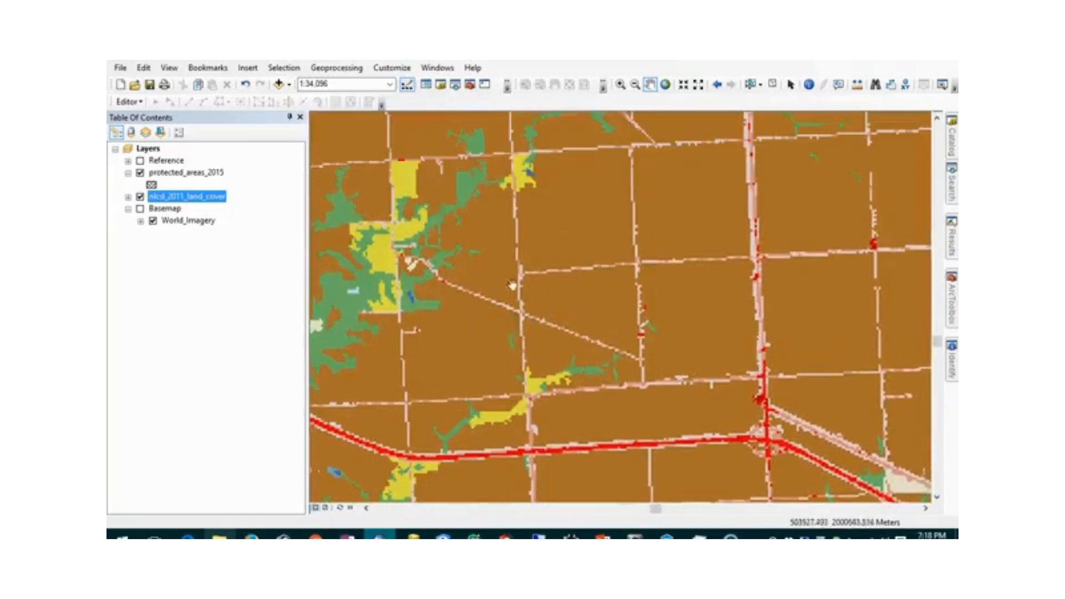
scroll(468, 283, "down", 2)
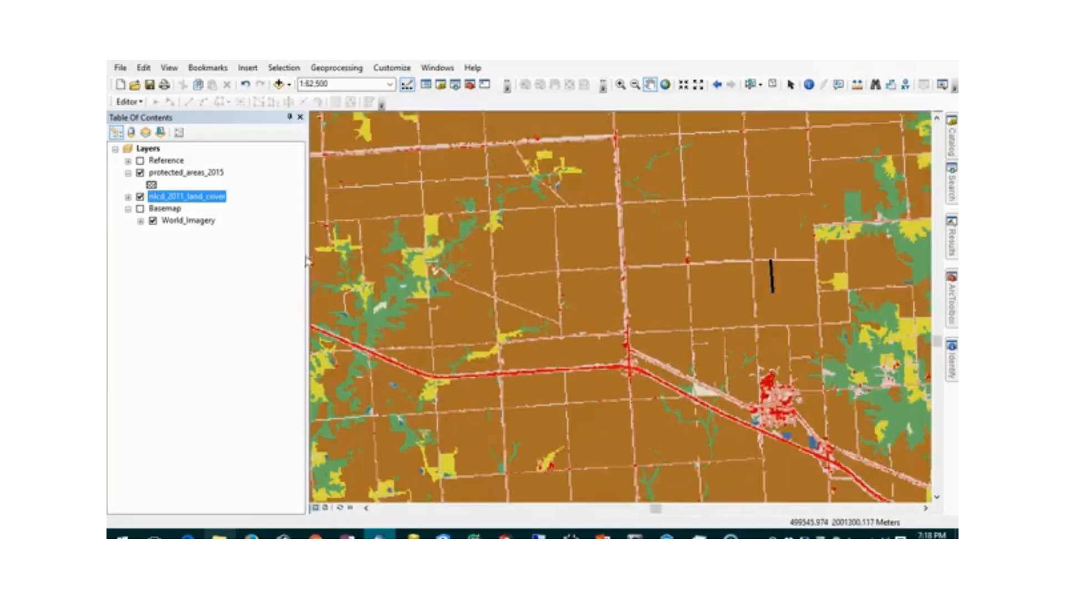
left_click(128, 197)
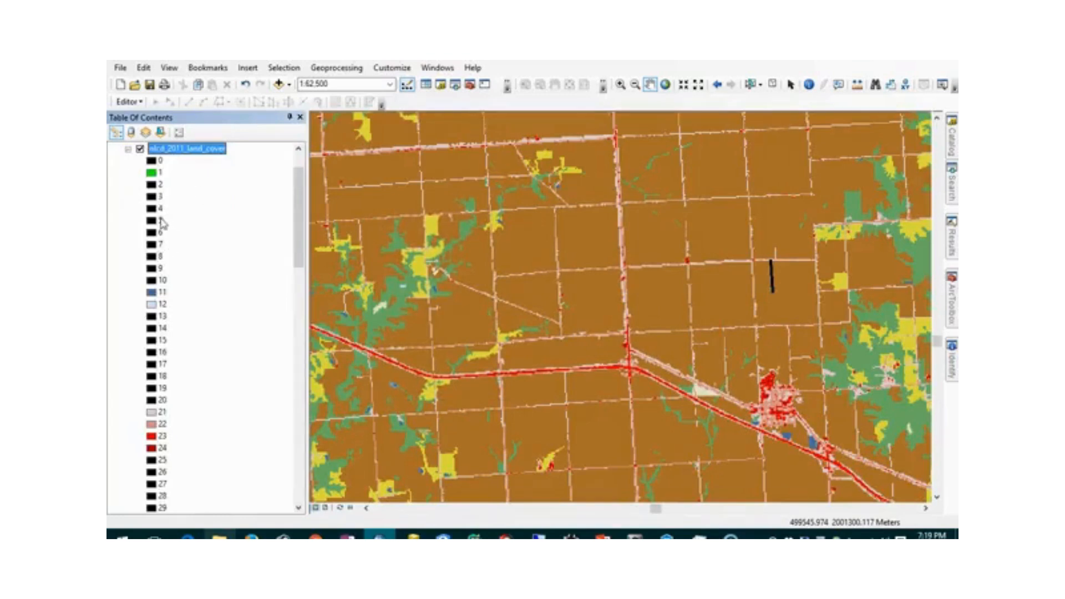
left_click(128, 149)
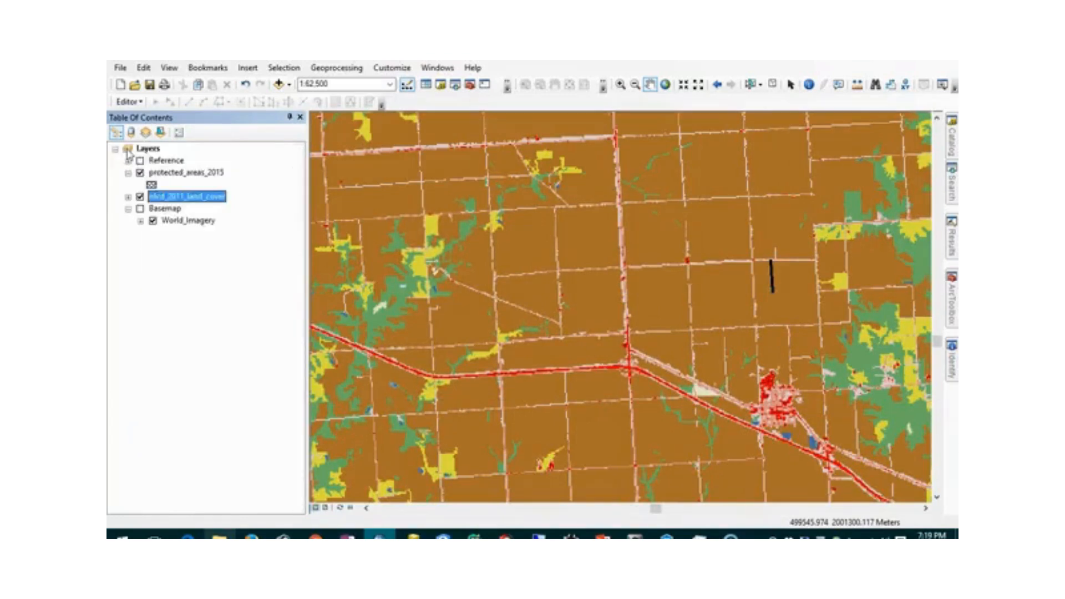
right_click(193, 201)
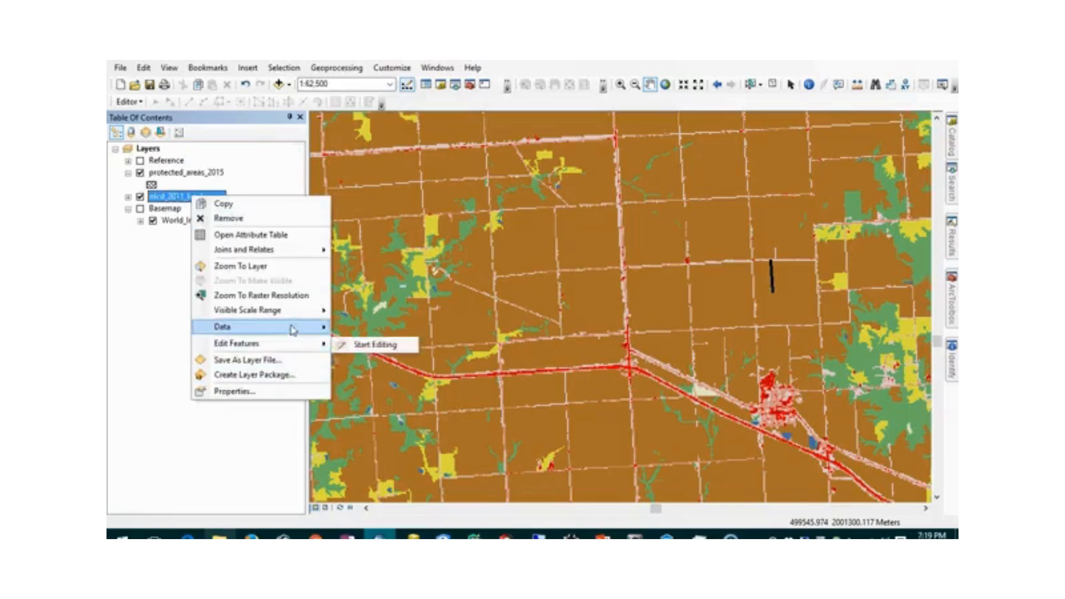
mouse_move(292, 328)
left_click(394, 392)
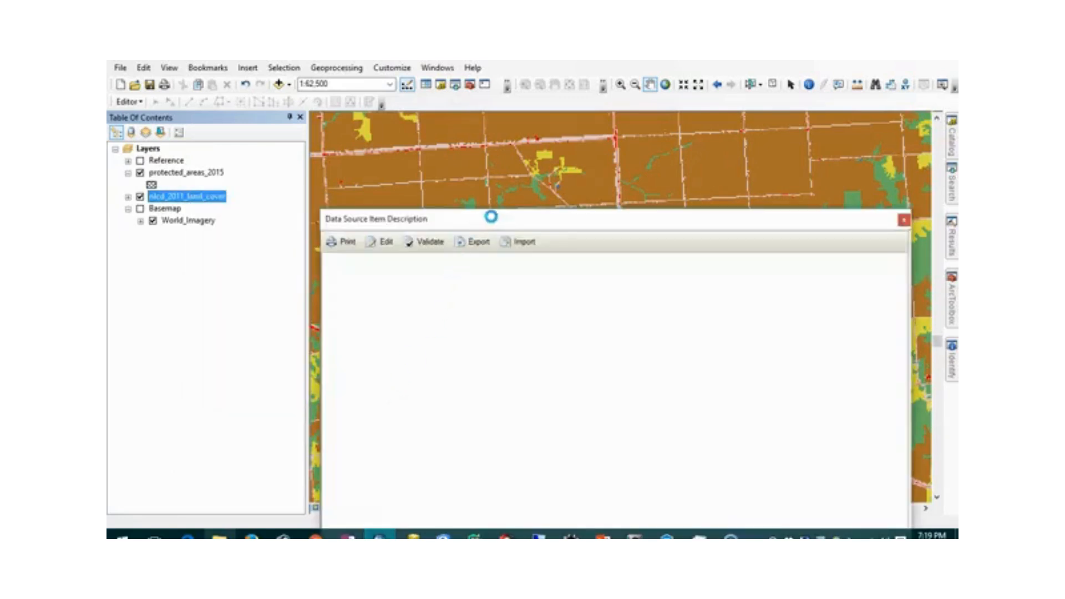
left_click_drag(500, 220, 412, 65)
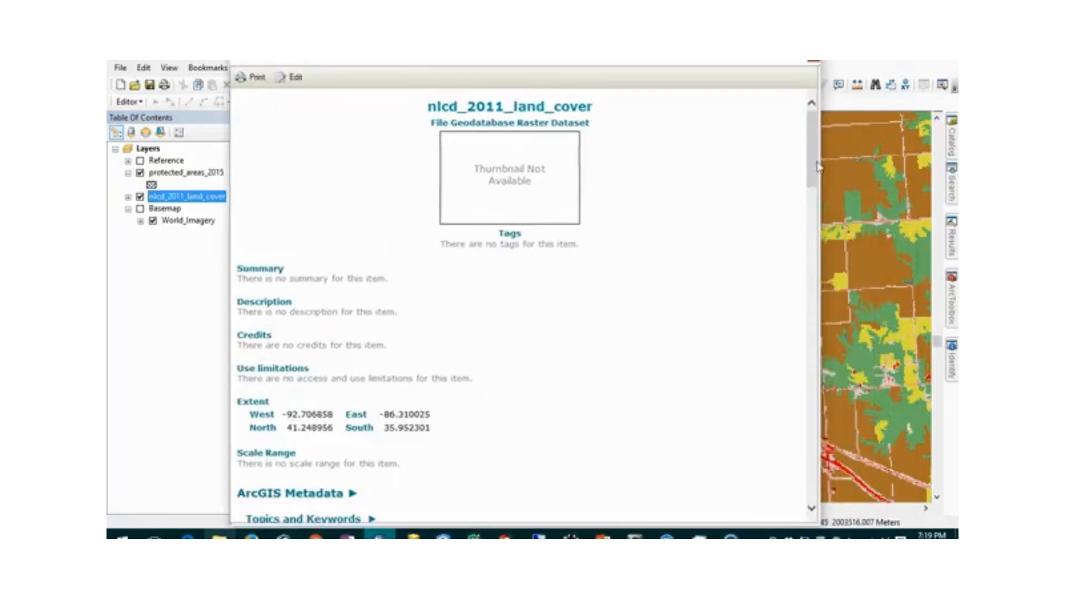
left_click_drag(811, 166, 821, 490)
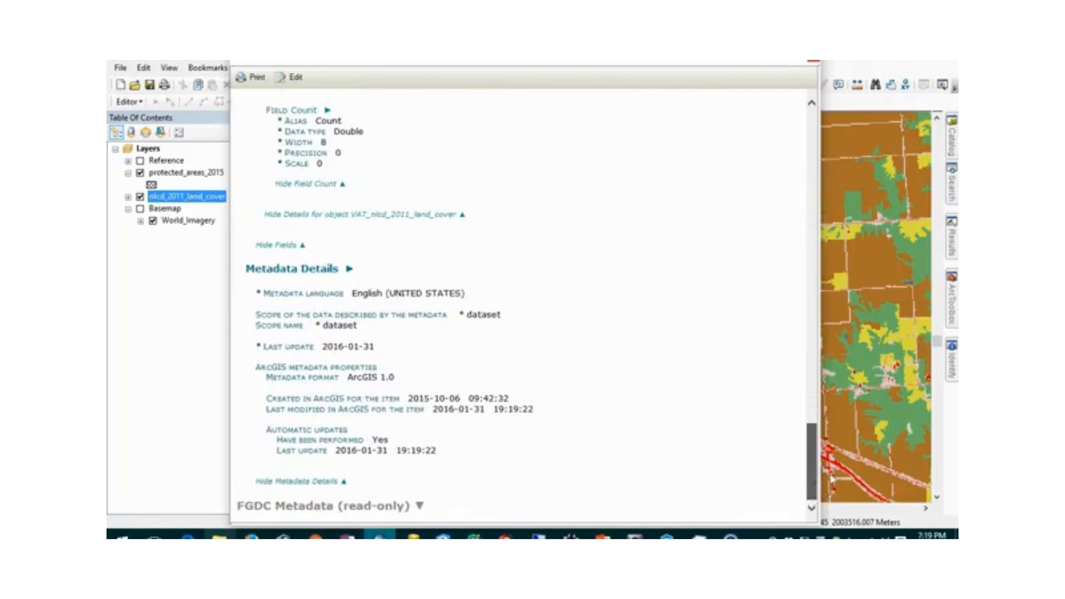
left_click_drag(823, 477, 816, 133)
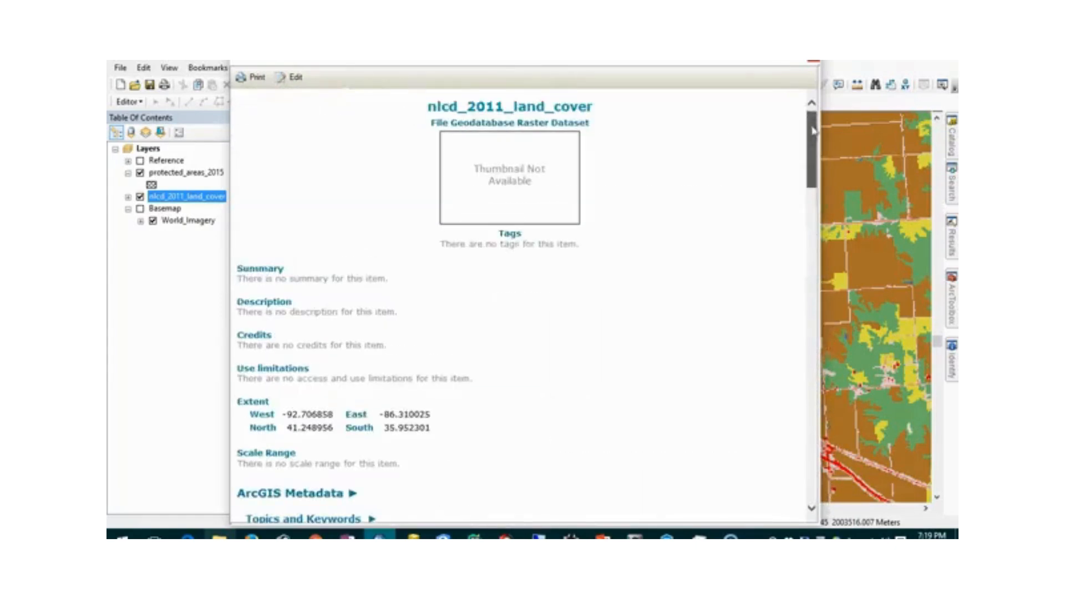
left_click(814, 63)
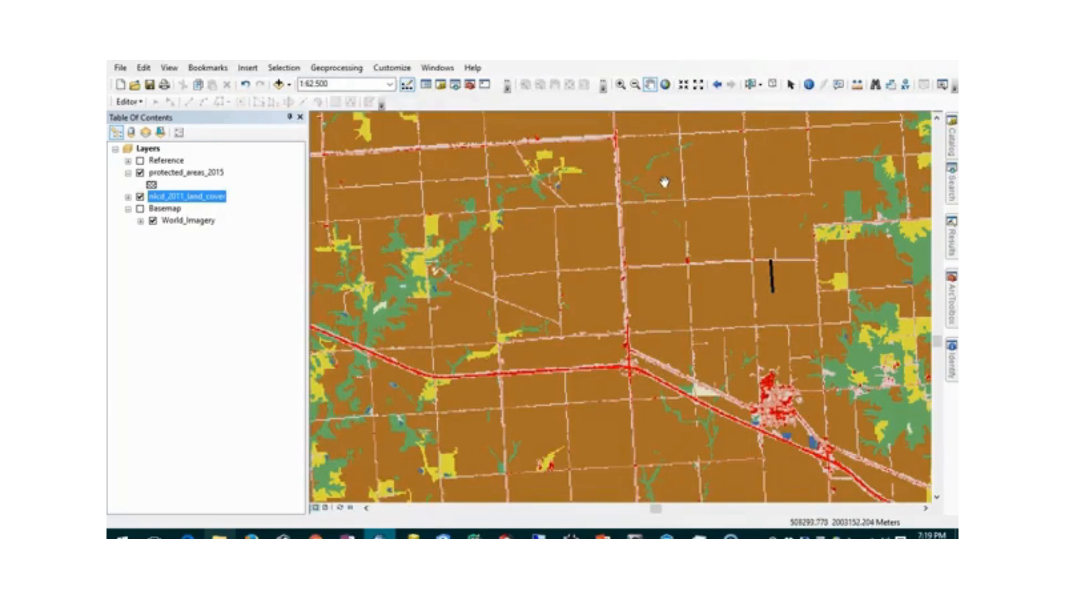
- Switch the Basemap and Reference layers back on and pan past the raster's edge
left_click(140, 208)
left_click(140, 161)
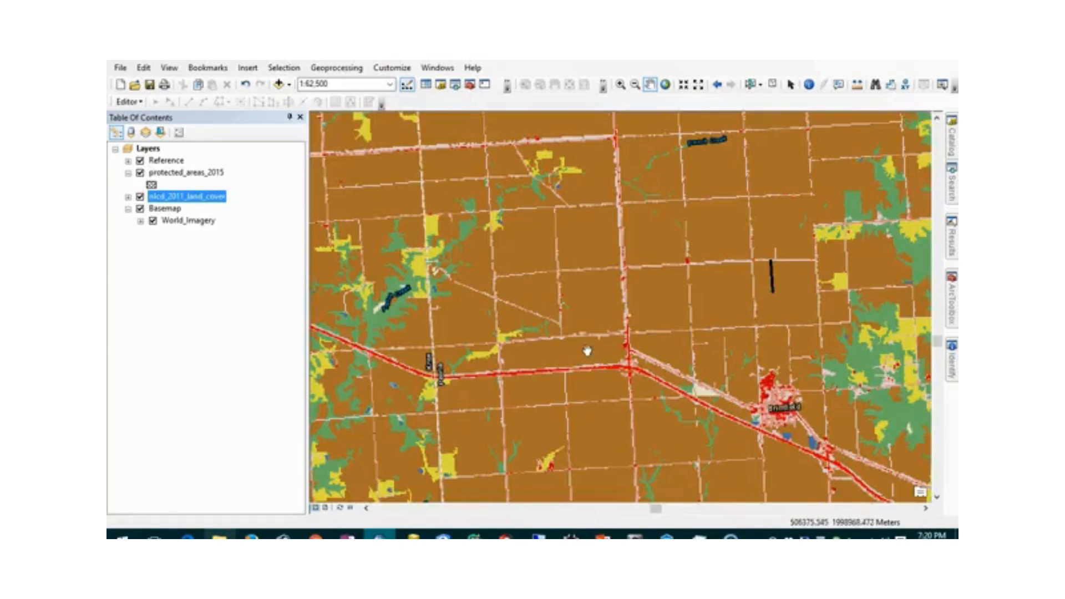
left_click_drag(426, 309, 624, 371)
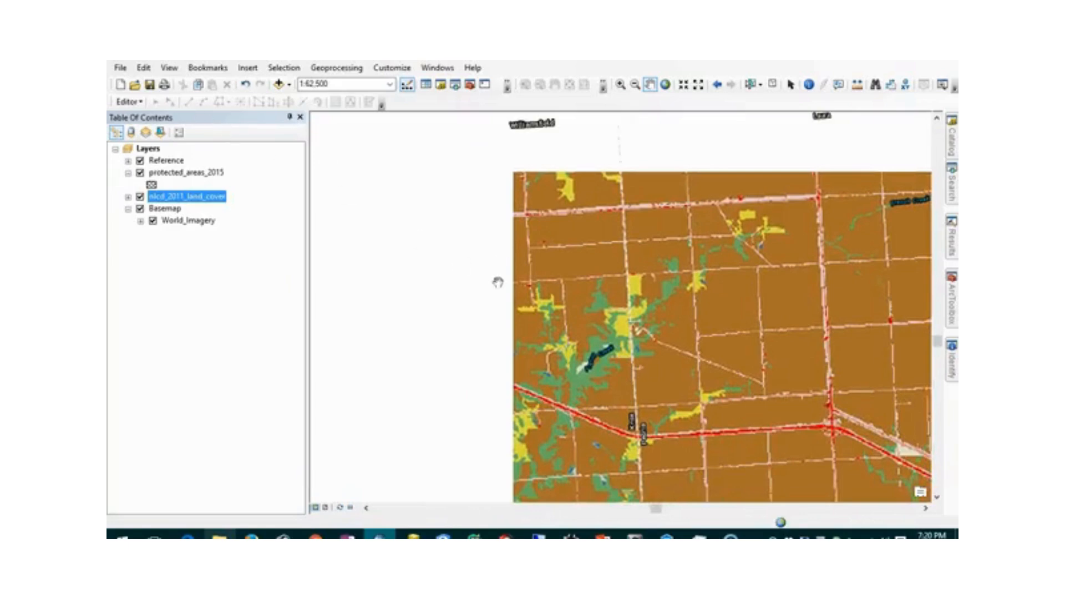
- Pan and zoom to centre the river town at 1:62,500
scroll(607, 315, "up", 2)
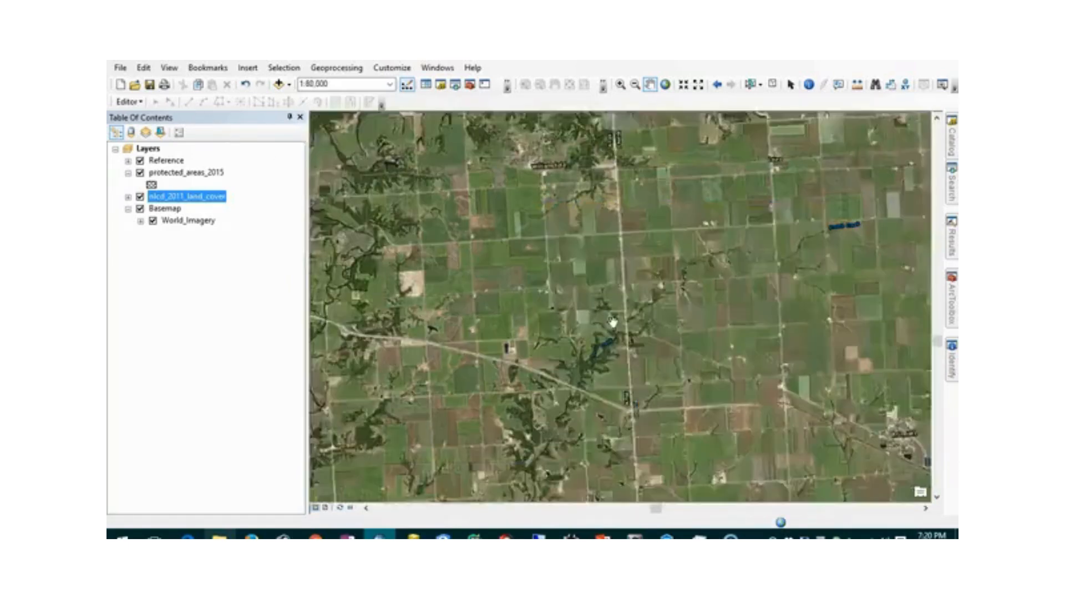
scroll(555, 280, "up", 2)
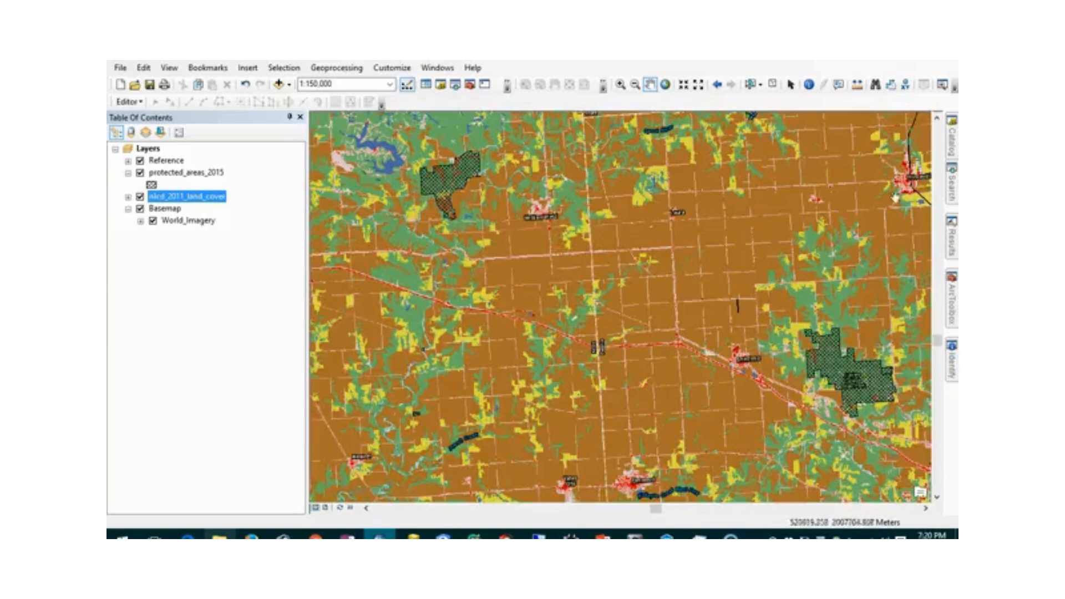
left_click_drag(907, 184, 534, 321)
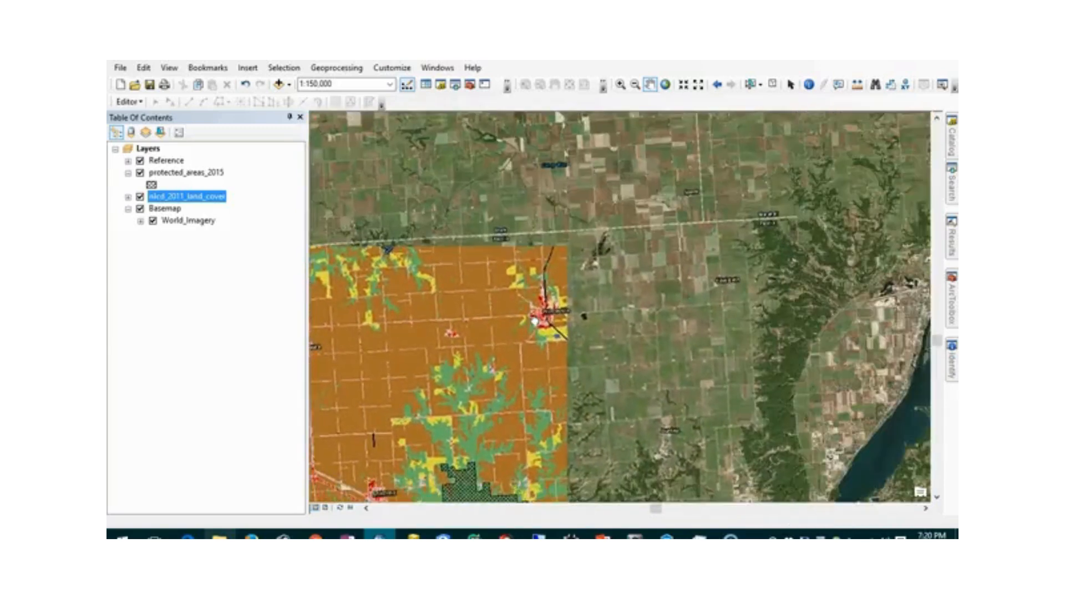
left_click_drag(903, 349, 724, 325)
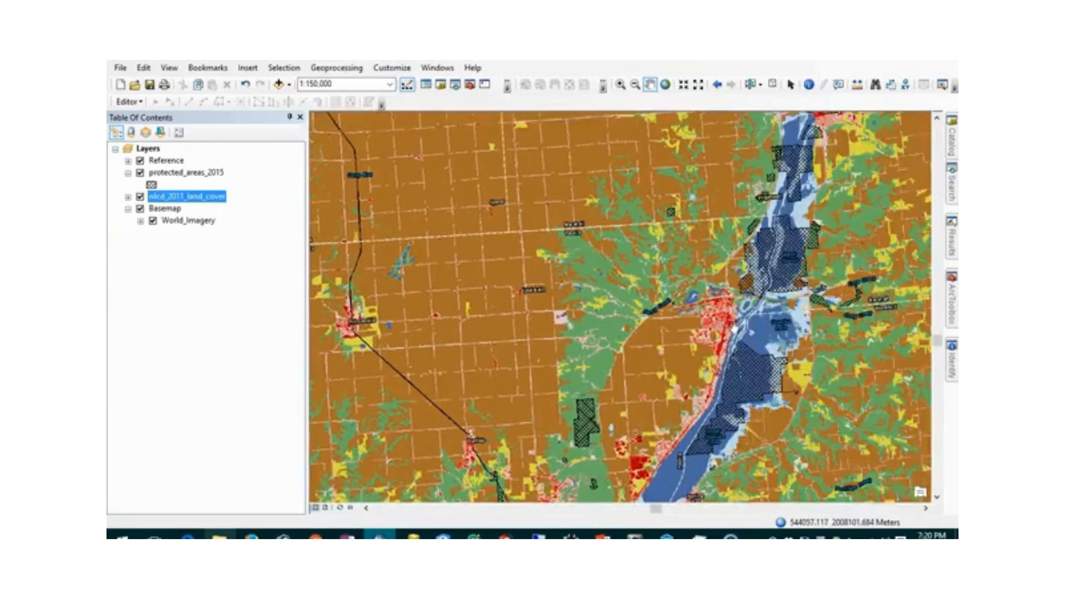
scroll(734, 326, "up", 3)
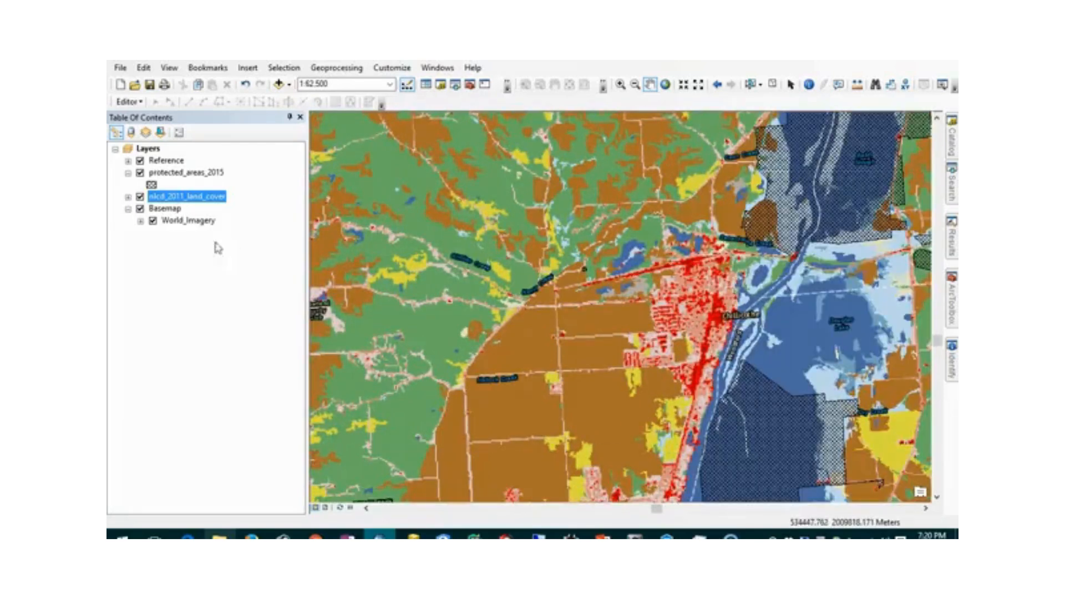
- In nlcd_2011_land_cover's Display properties, apply 50% transparency as a preview
right_click(216, 201)
left_click(272, 392)
left_click_drag(481, 123, 276, 123)
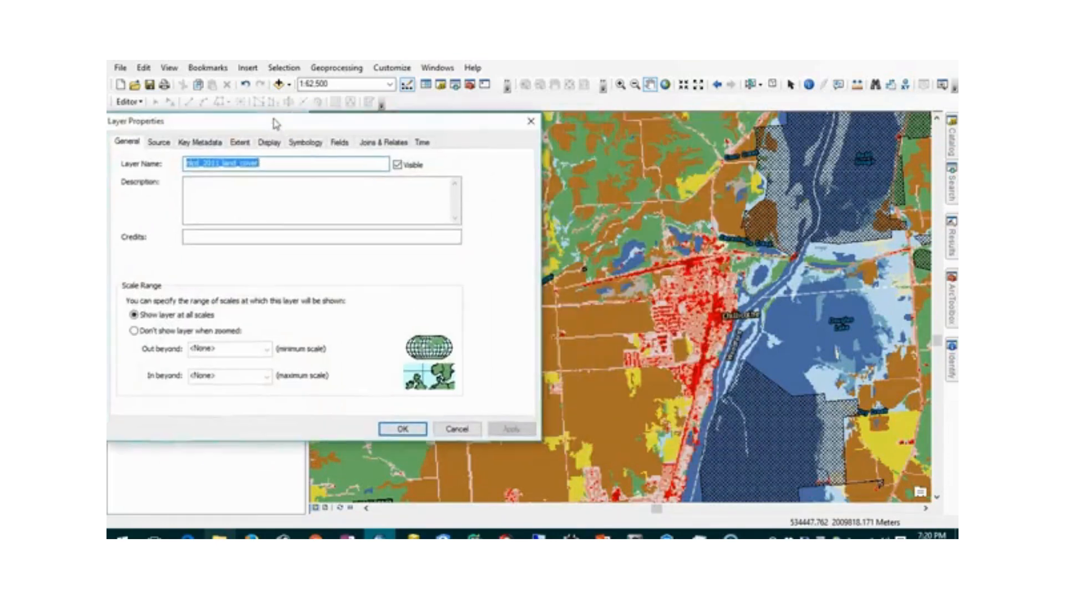
left_click(271, 143)
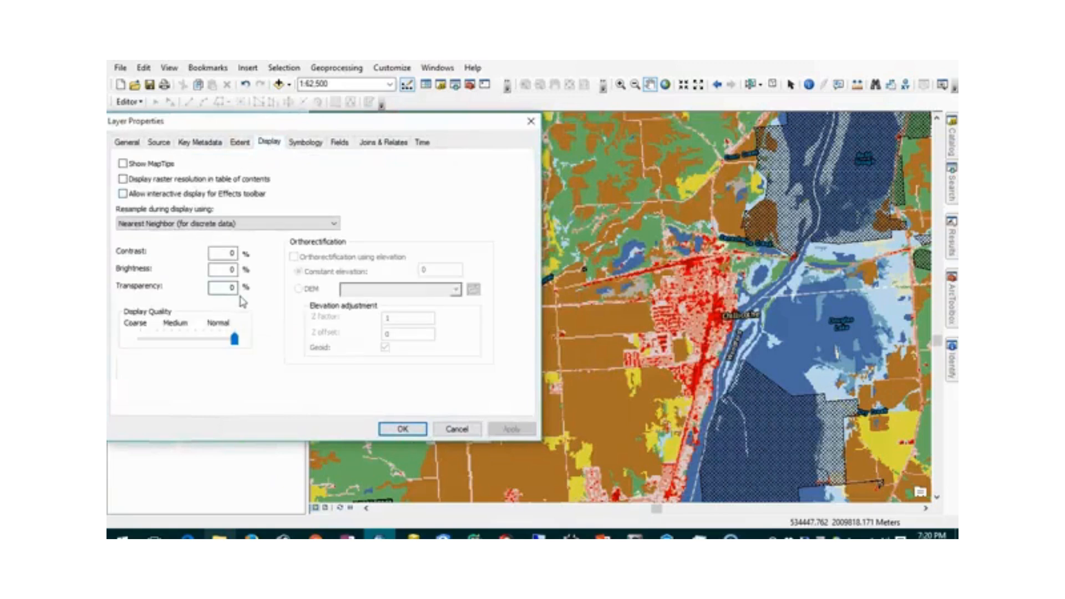
left_click(226, 288)
type("5")
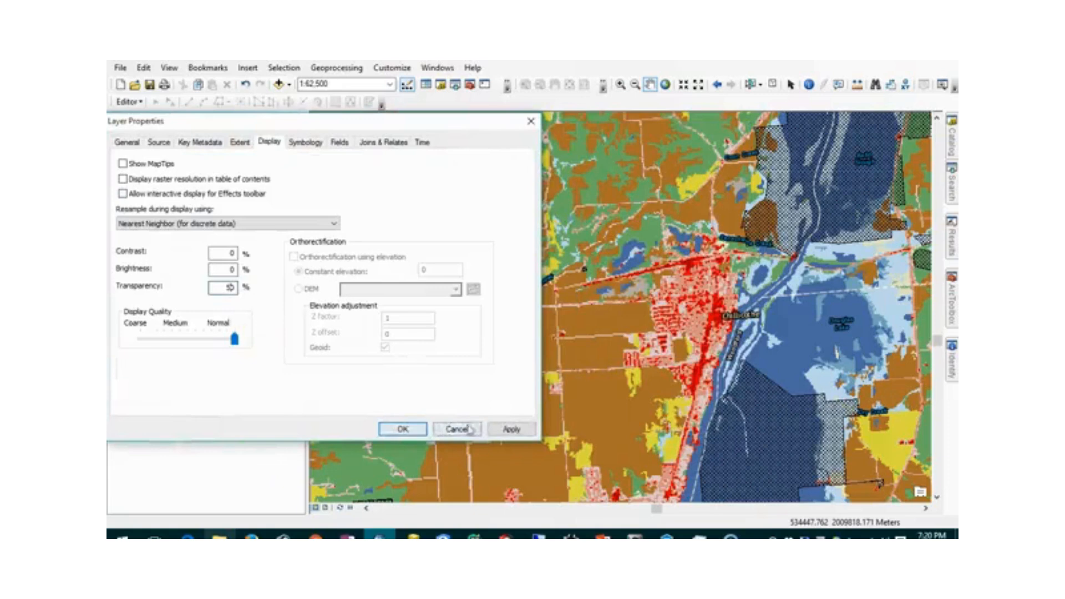
left_click(513, 430)
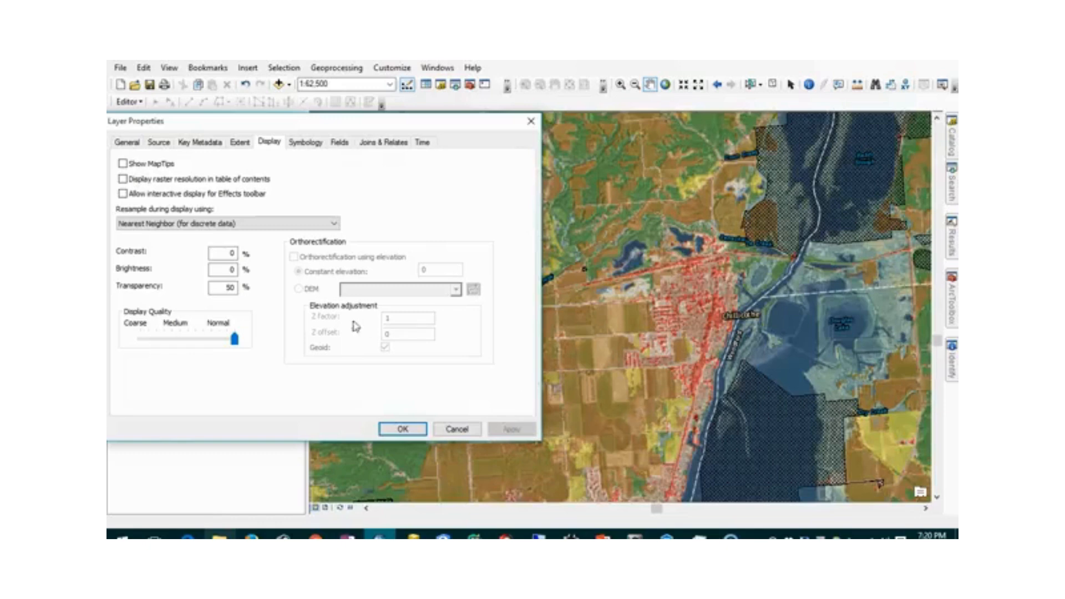
- Change the transparency to 70%, apply it, and confirm the layer properties
left_click_drag(216, 290, 230, 289)
type("3")
left_click(511, 429)
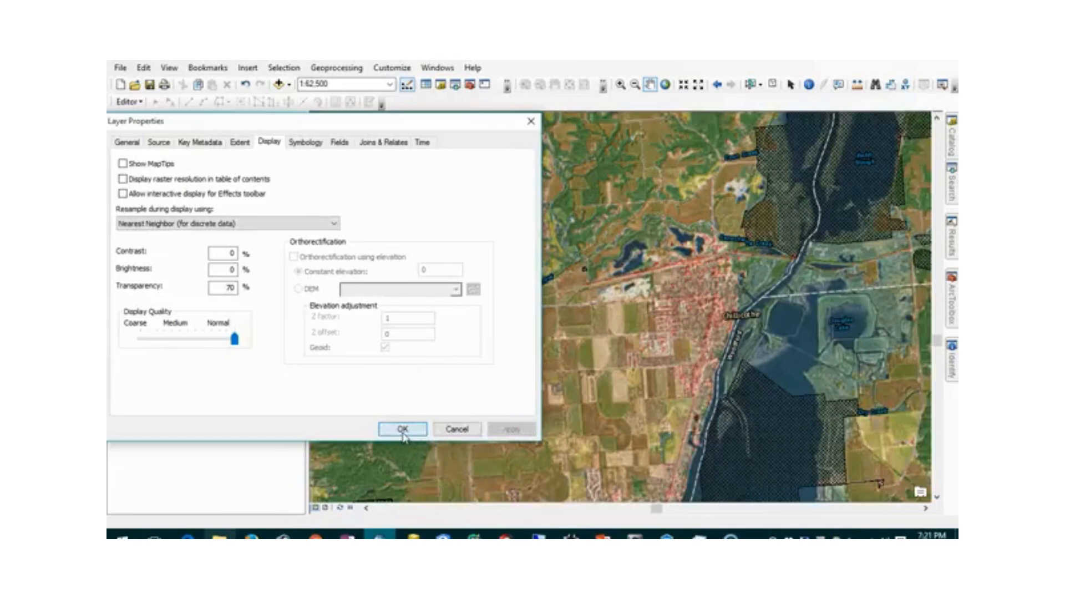
left_click(404, 430)
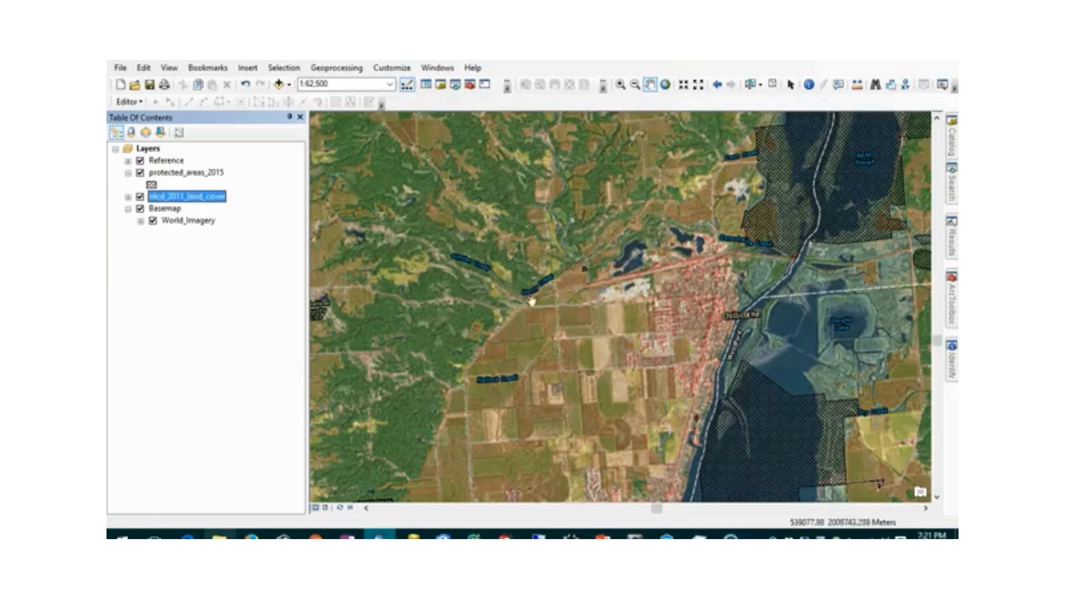
left_click_drag(531, 280, 479, 157)
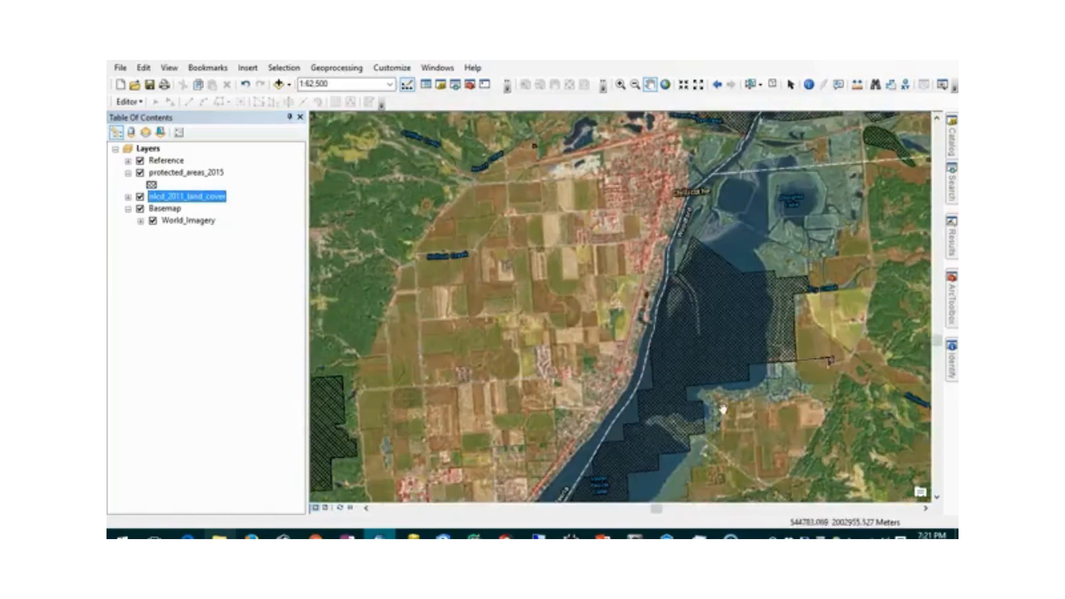
left_click(140, 209)
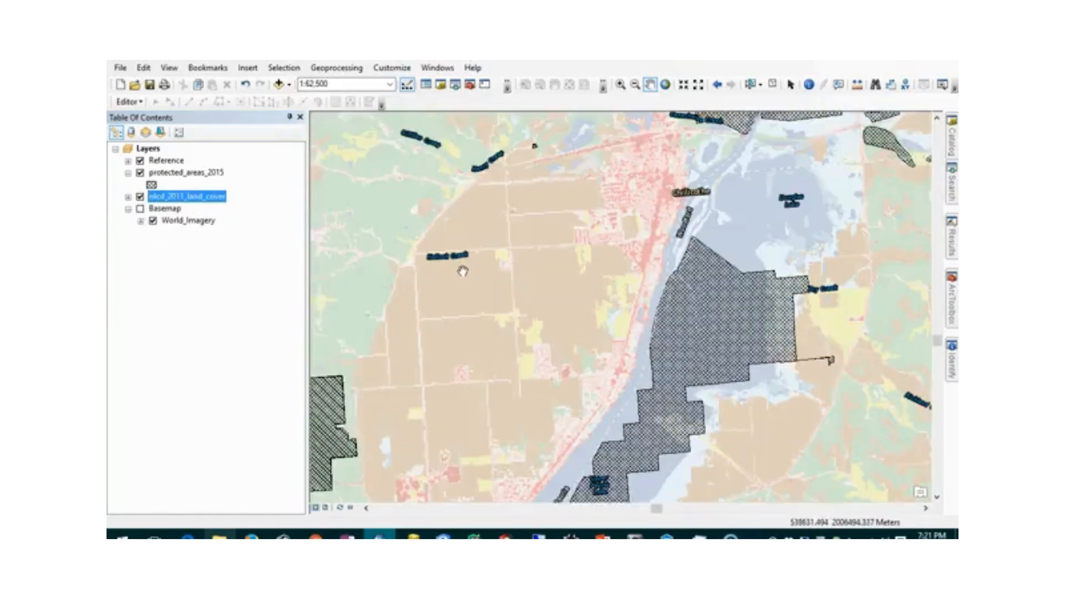
left_click(140, 209)
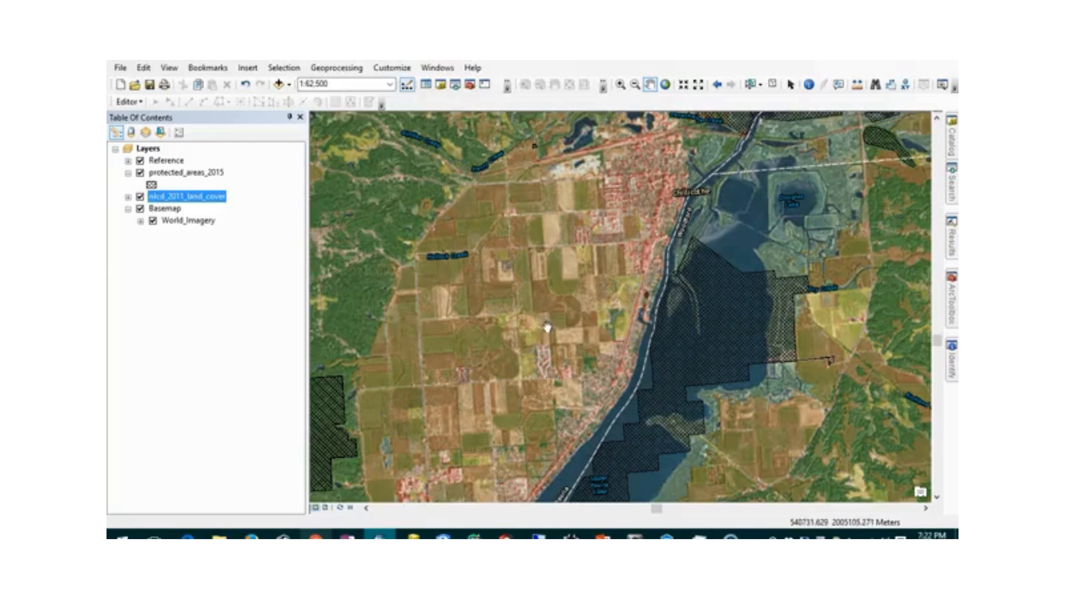
left_click(449, 69)
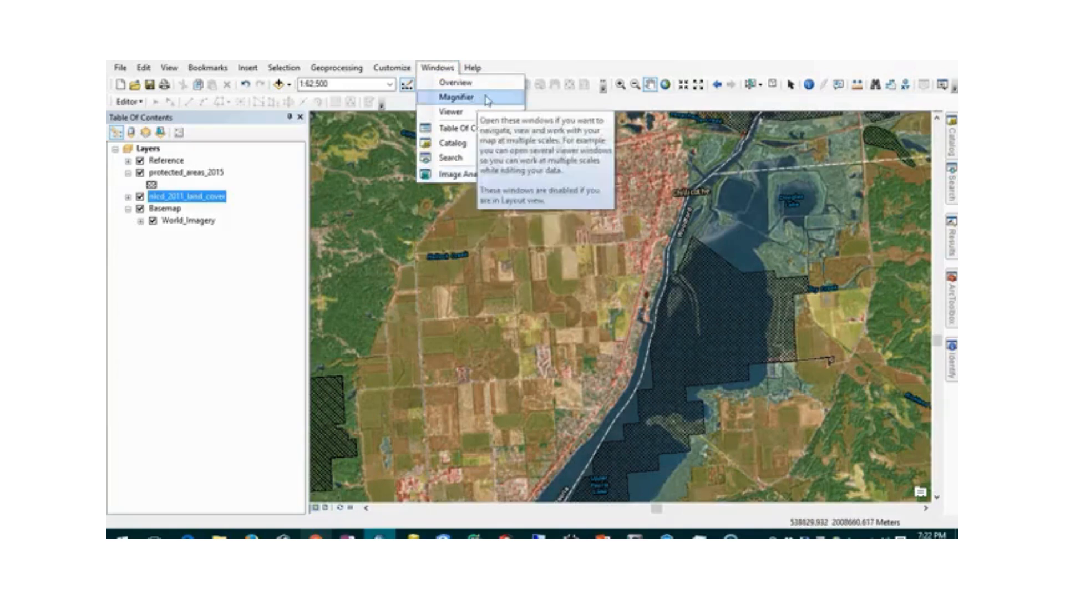
left_click(499, 174)
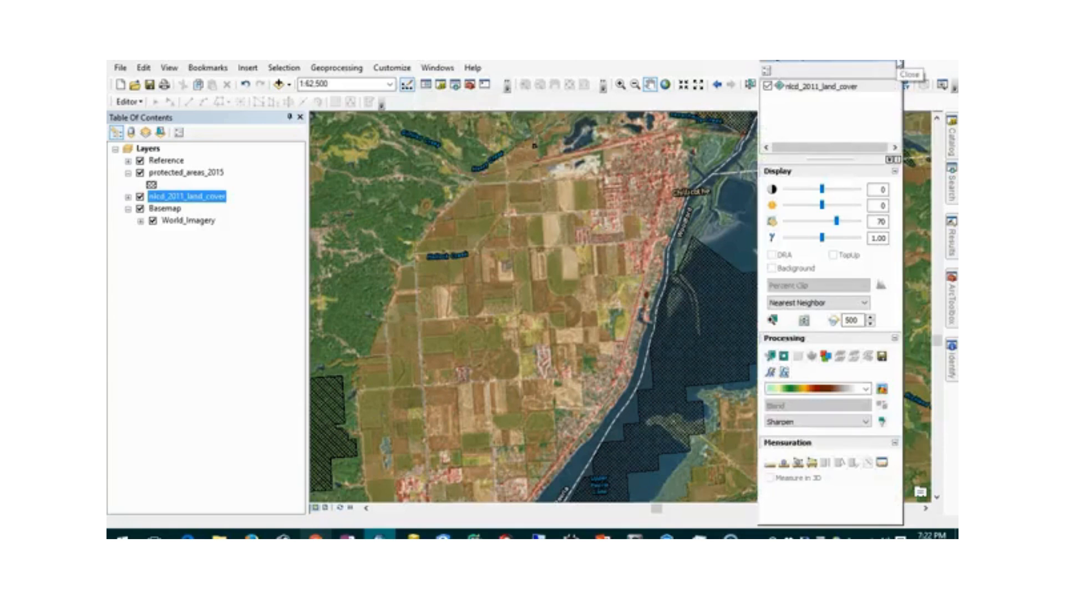
left_click(897, 63)
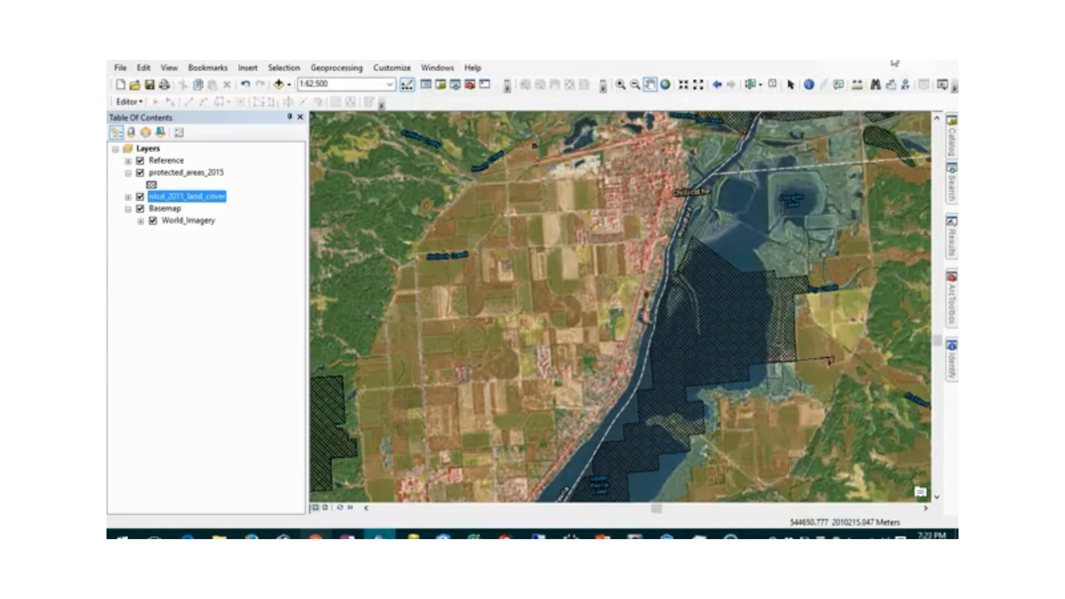